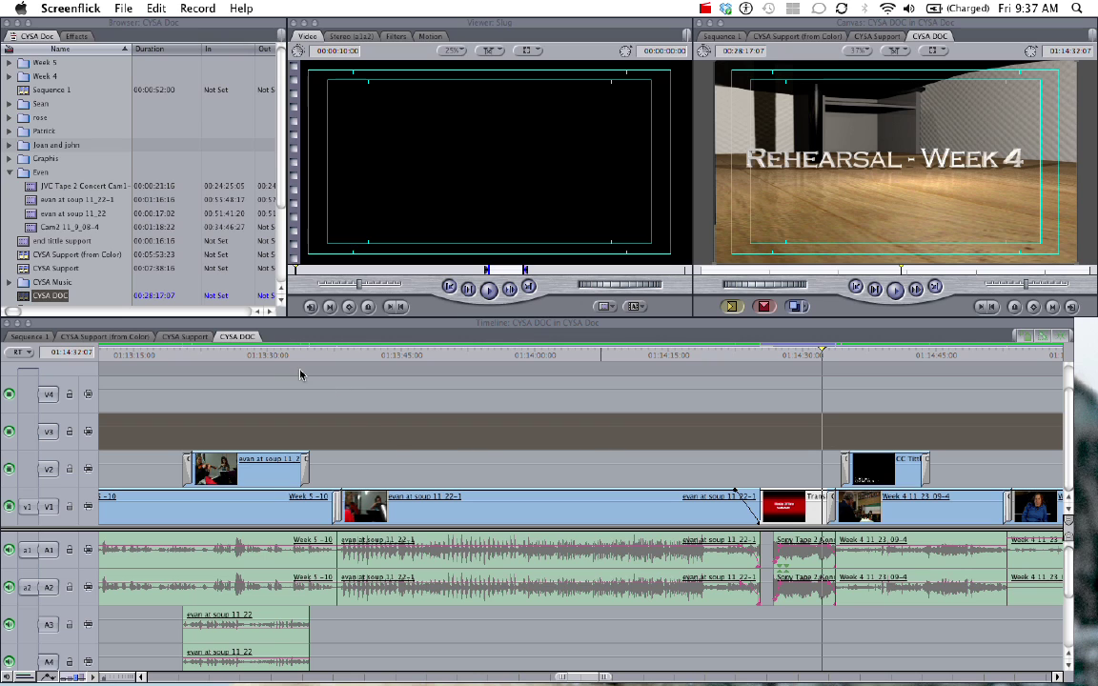
Play the CYSA DOC sequence from 01:13:30:05 and stop at 01:13:40:11 on the violinist
{"action": "left_click", "coordinate": [270, 356]}
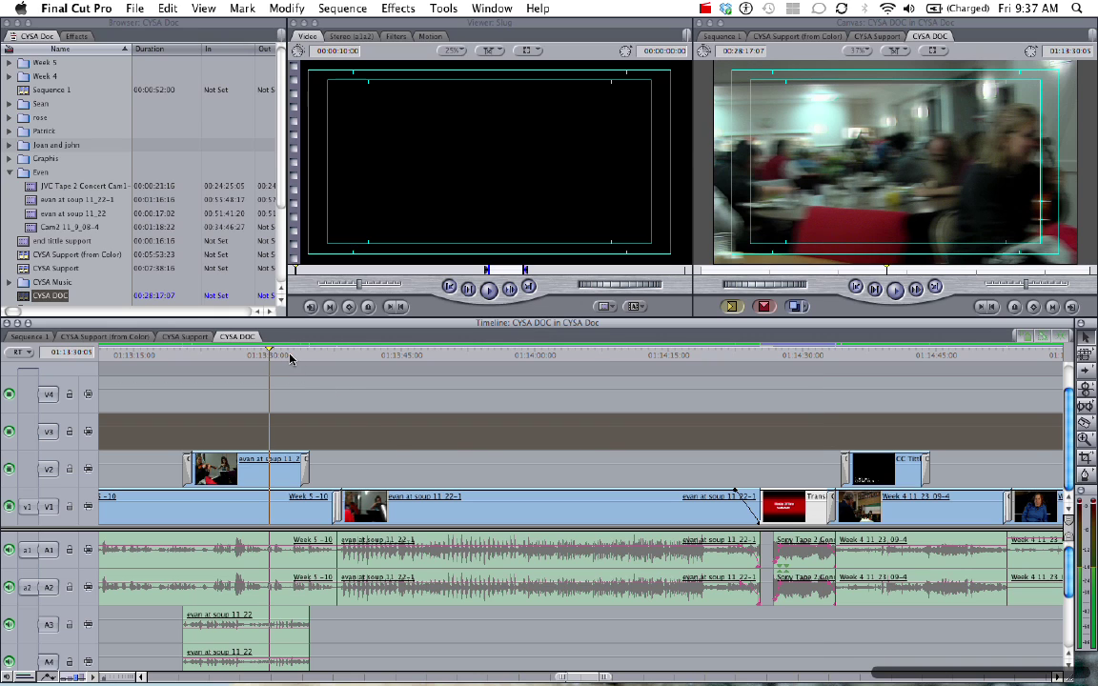
{"action": "key", "text": "space"}
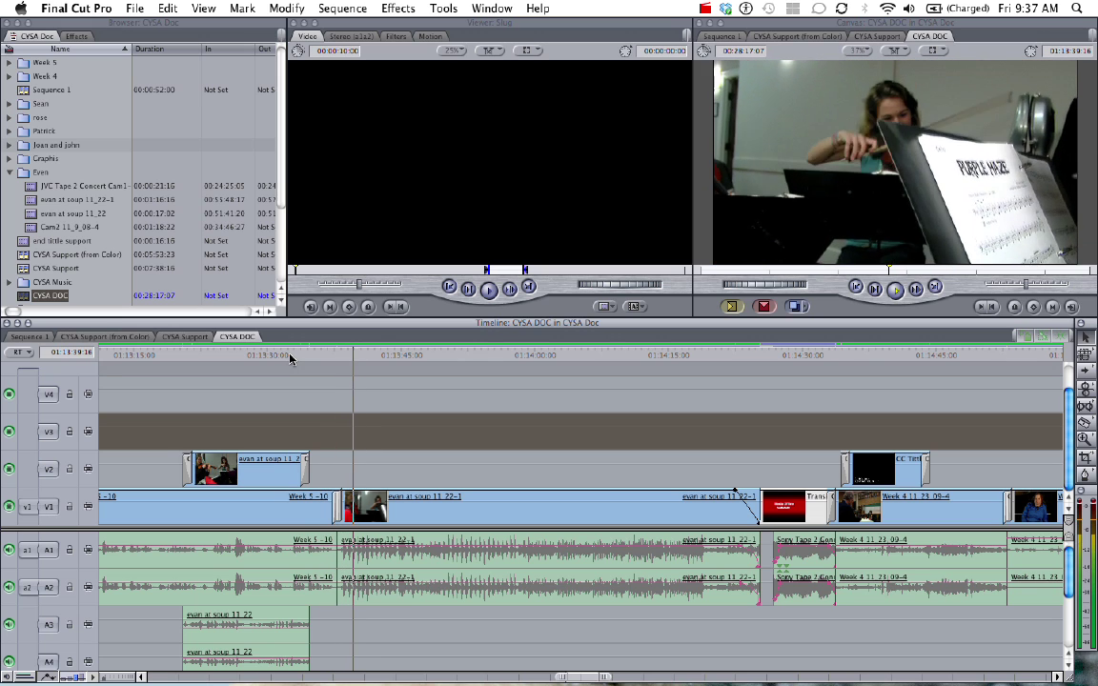
{"action": "key", "text": "space"}
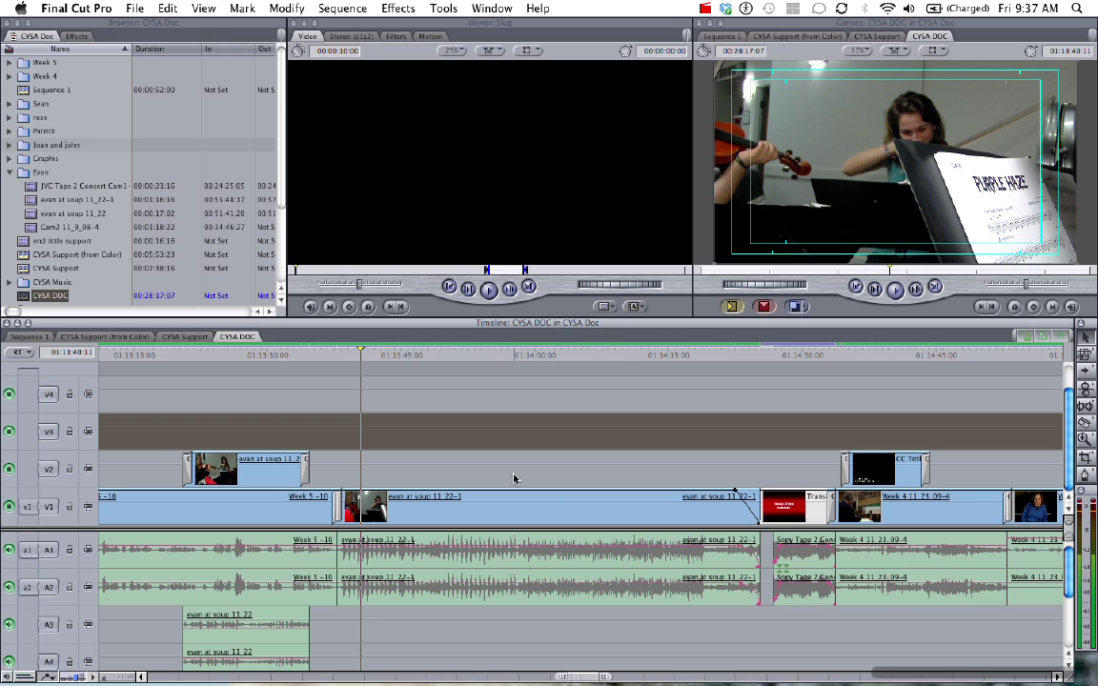
Delete the evan at soup 11_22-1 and Sony Tape 2 clips, leaving a gap after Week 5
{"action": "left_click_drag", "start_coordinate": [500, 464], "coordinate": [801, 592]}
{"action": "key", "text": "Delete"}
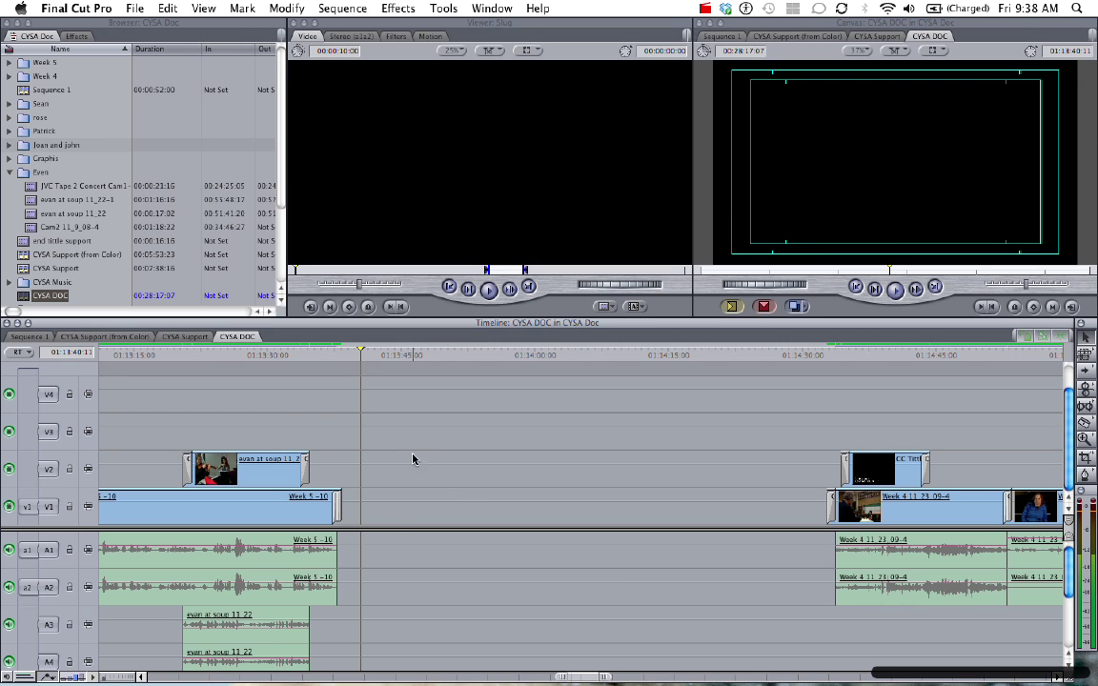
{"action": "left_click", "coordinate": [338, 511]}
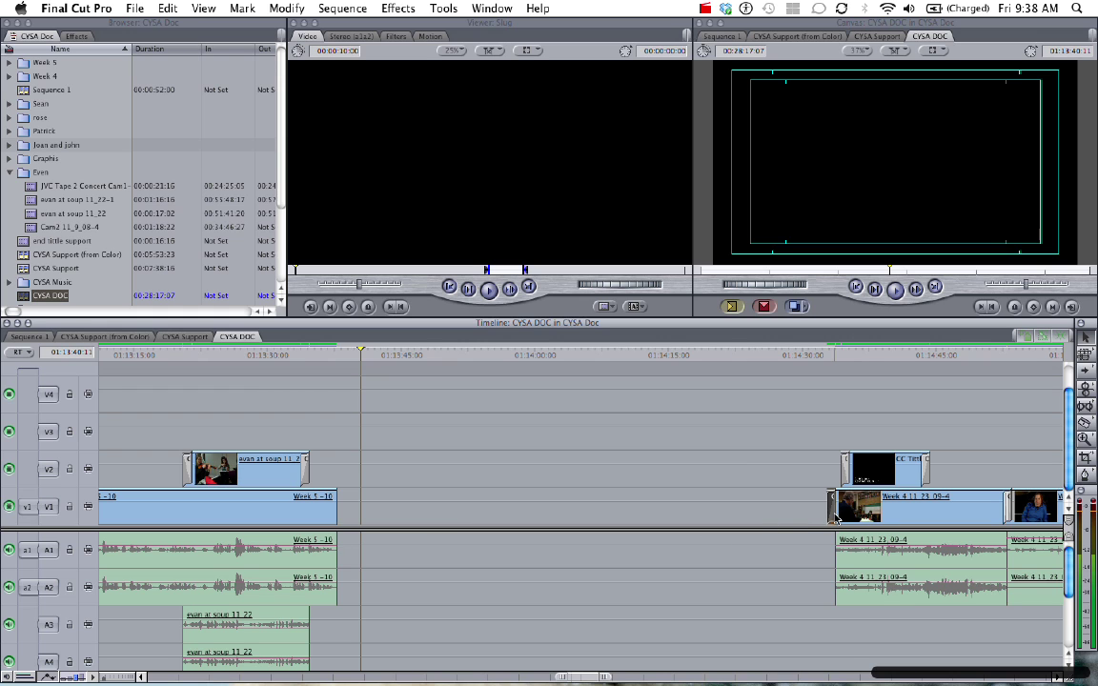
{"action": "left_click", "coordinate": [675, 503]}
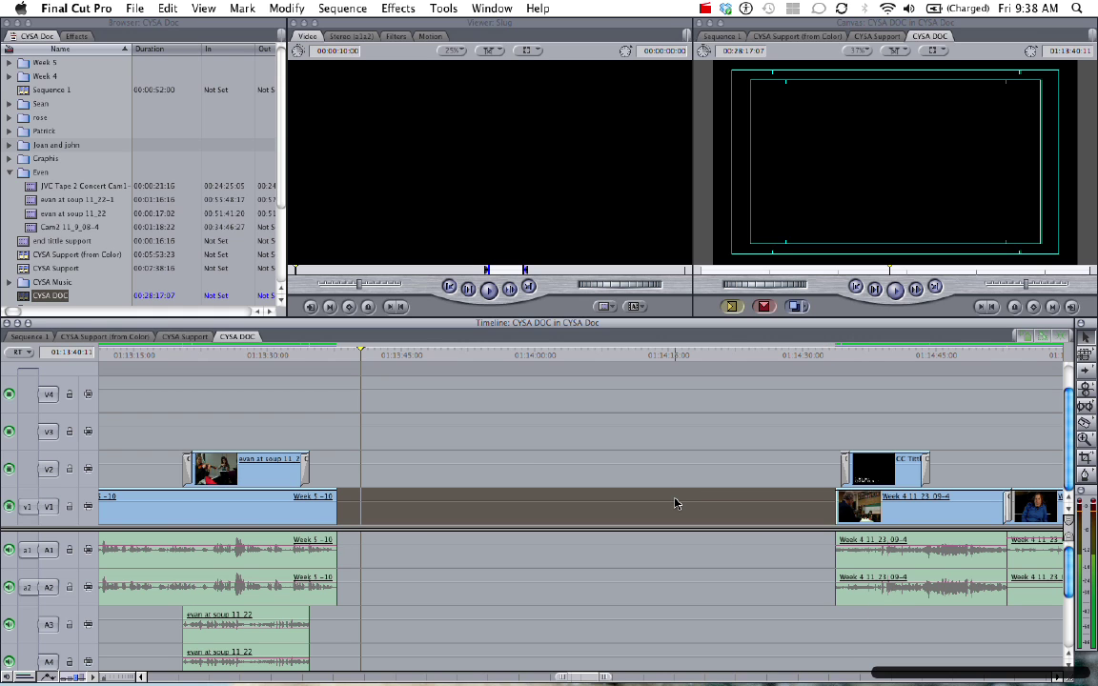
{"action": "key", "text": "shift+z"}
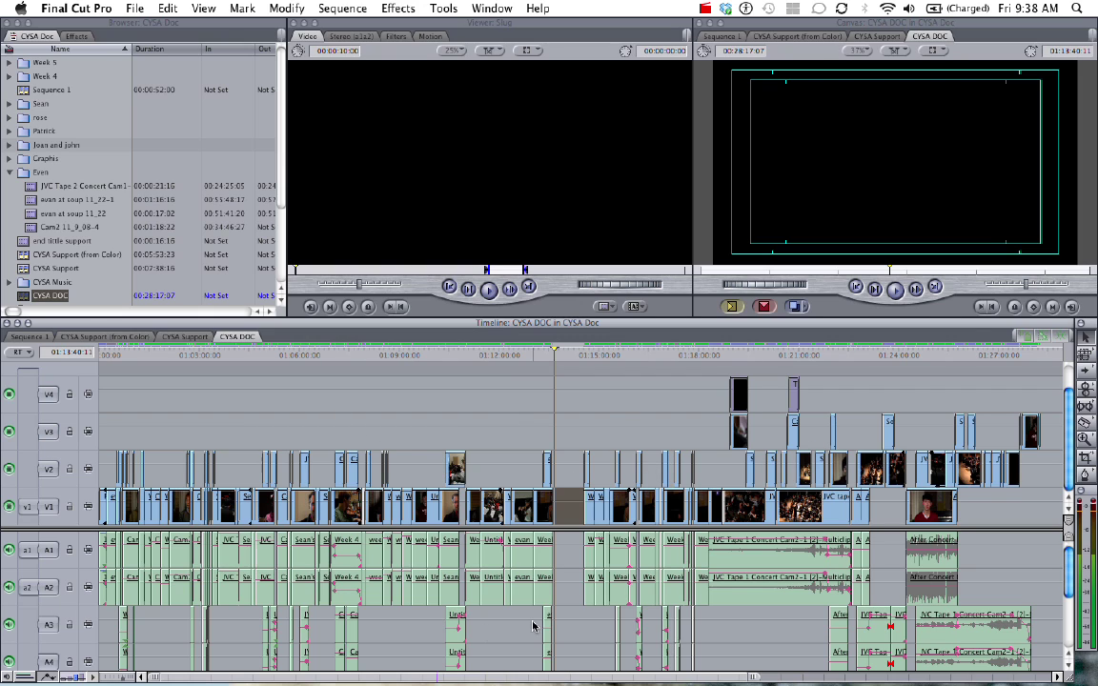
{"action": "scroll", "coordinate": [481, 572], "scroll_direction": "down", "scroll_amount": 3}
{"action": "scroll", "coordinate": [533, 626], "scroll_direction": "up", "scroll_amount": 3}
{"action": "left_click_drag", "start_coordinate": [571, 378], "coordinate": [1004, 626]}
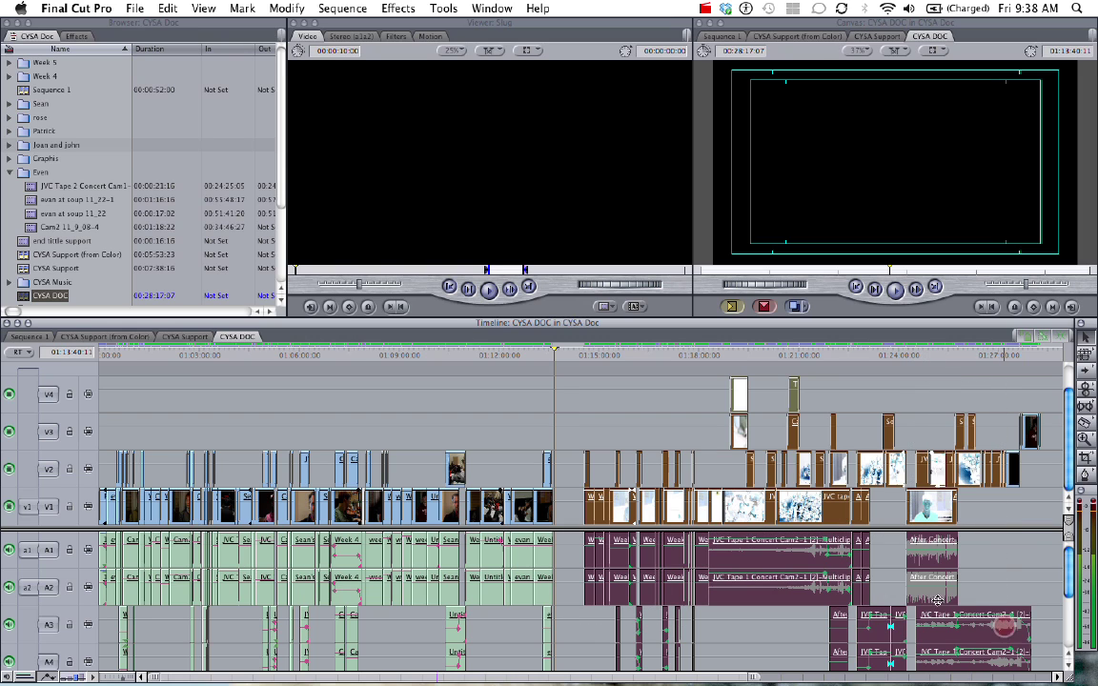
{"action": "left_click", "coordinate": [676, 400]}
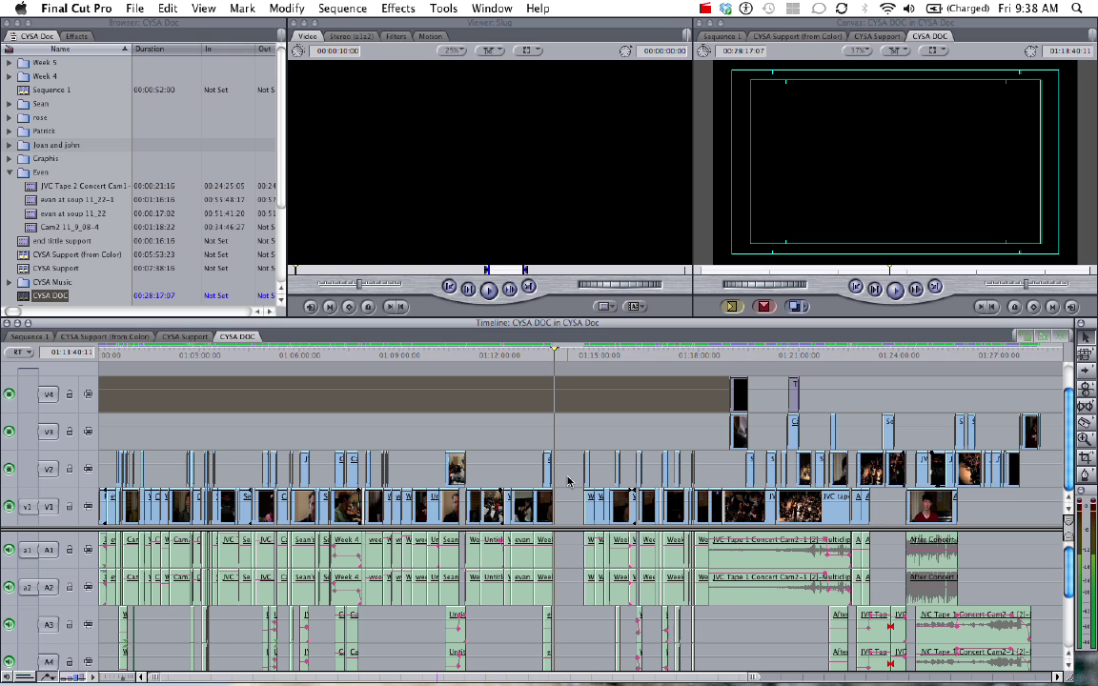
{"action": "key", "text": "super+equal"}
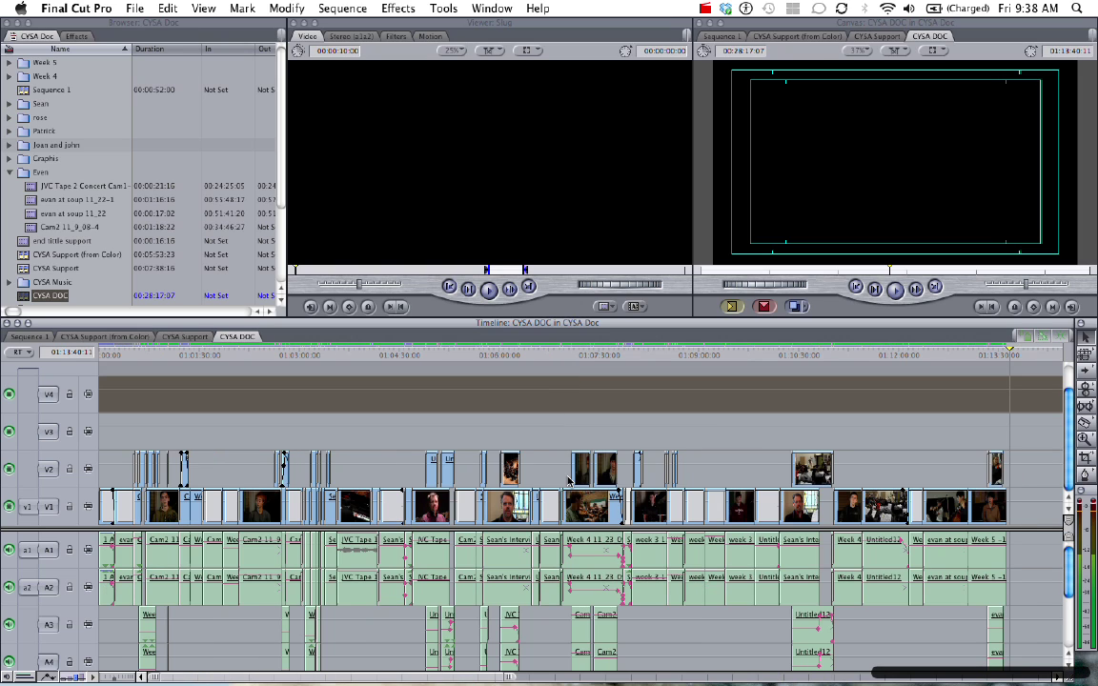
{"action": "key", "text": "super+equal"}
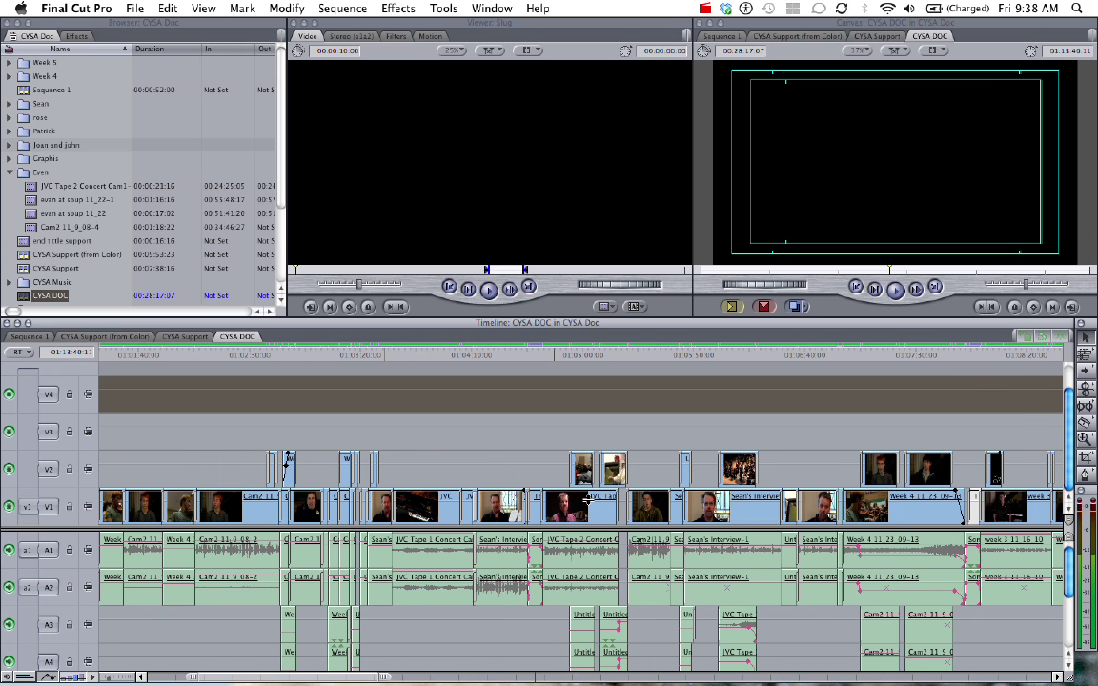
{"action": "scroll", "coordinate": [588, 505], "scroll_direction": "right", "scroll_amount": 5}
{"action": "scroll", "coordinate": [588, 505], "scroll_direction": "left", "scroll_amount": 5}
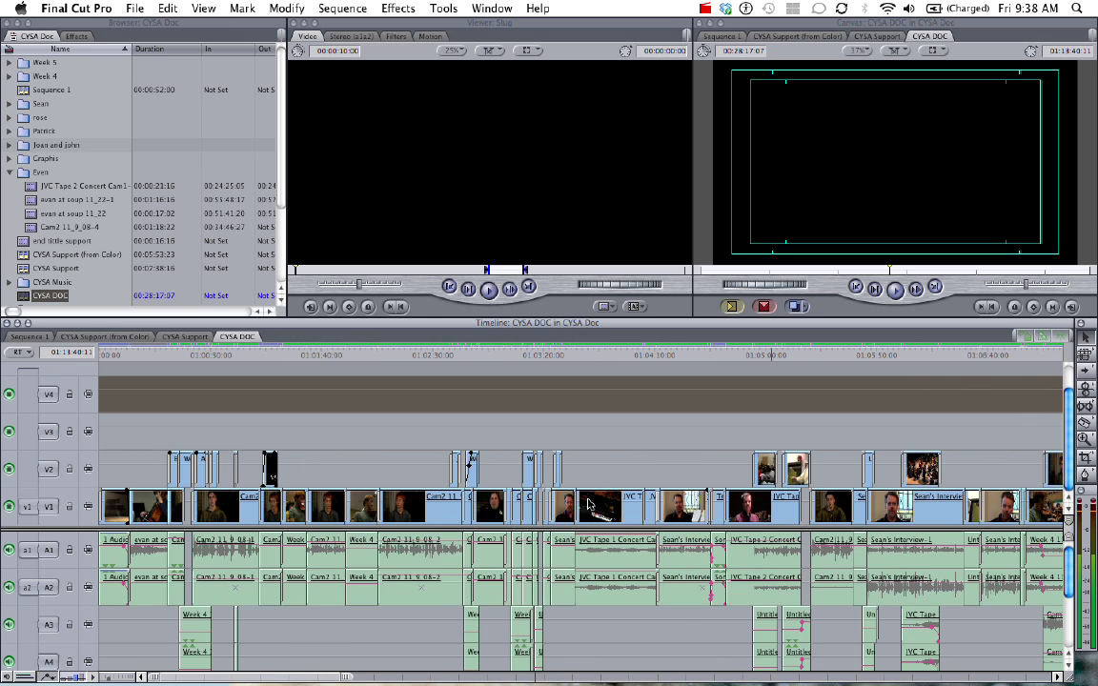
{"action": "scroll", "coordinate": [588, 505], "scroll_direction": "right", "scroll_amount": 6}
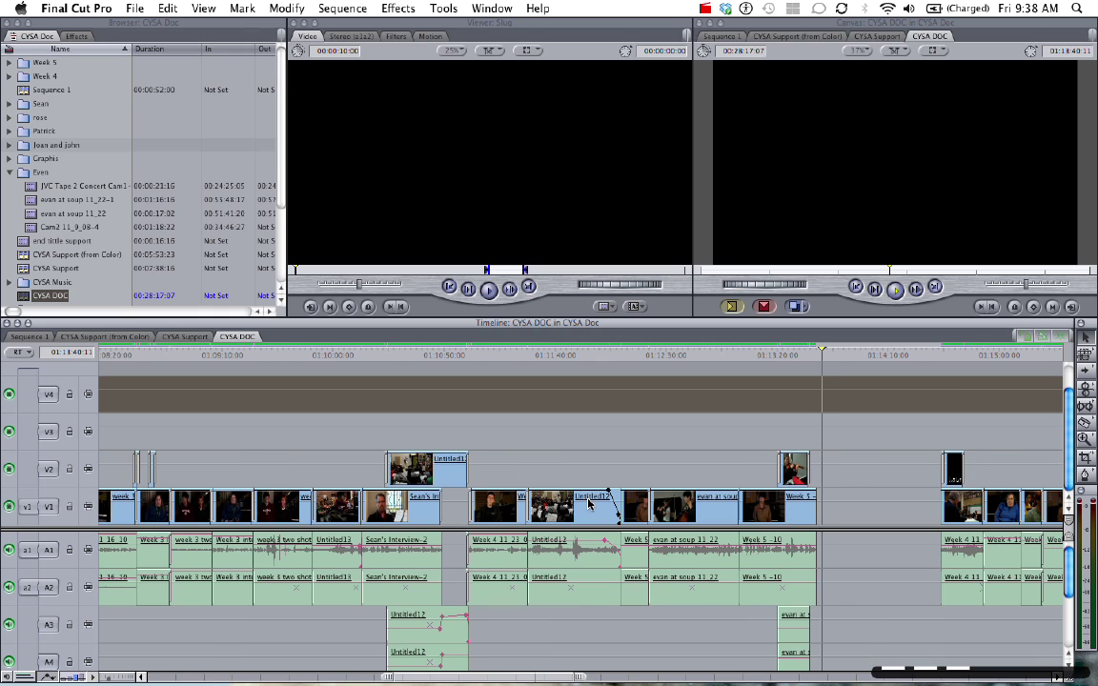
{"action": "scroll", "coordinate": [734, 505], "scroll_direction": "right", "scroll_amount": 2}
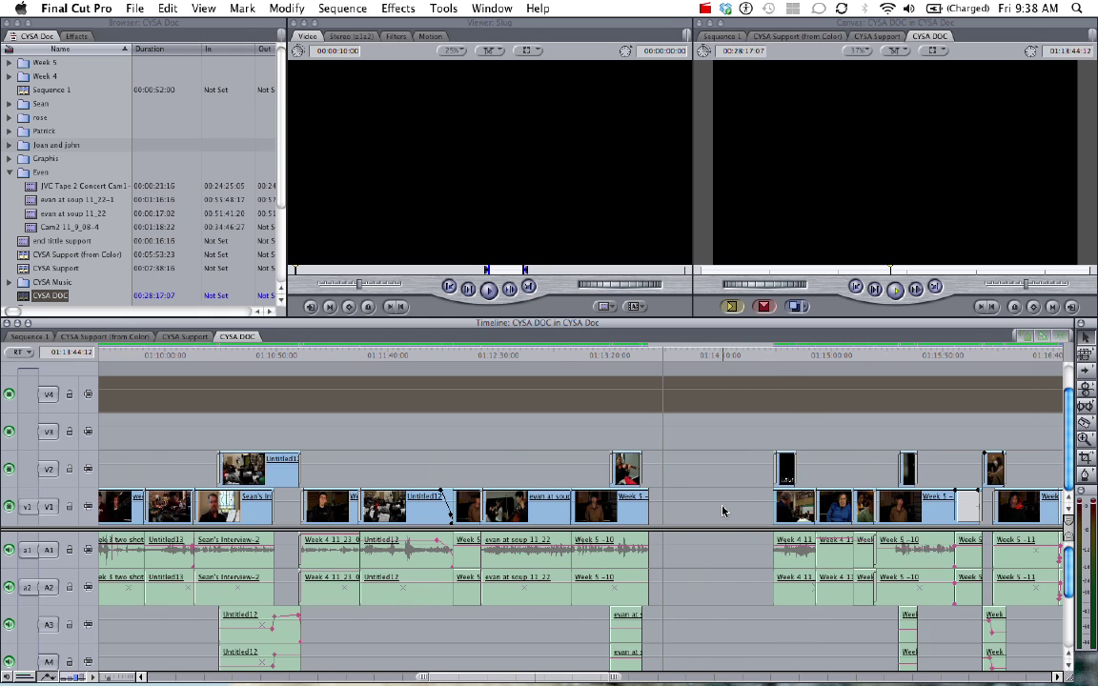
Try Close Gap on the V1 gap, undo it, and reopen the gap's context menu
{"action": "right_click", "coordinate": [723, 512]}
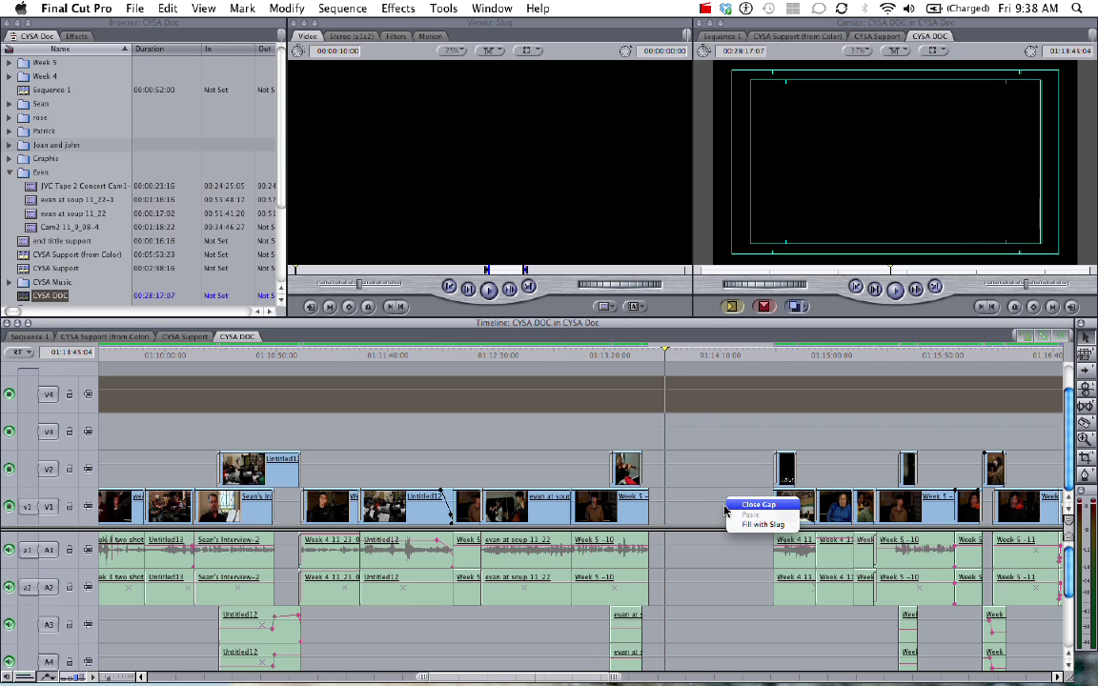
{"action": "left_click", "coordinate": [732, 505]}
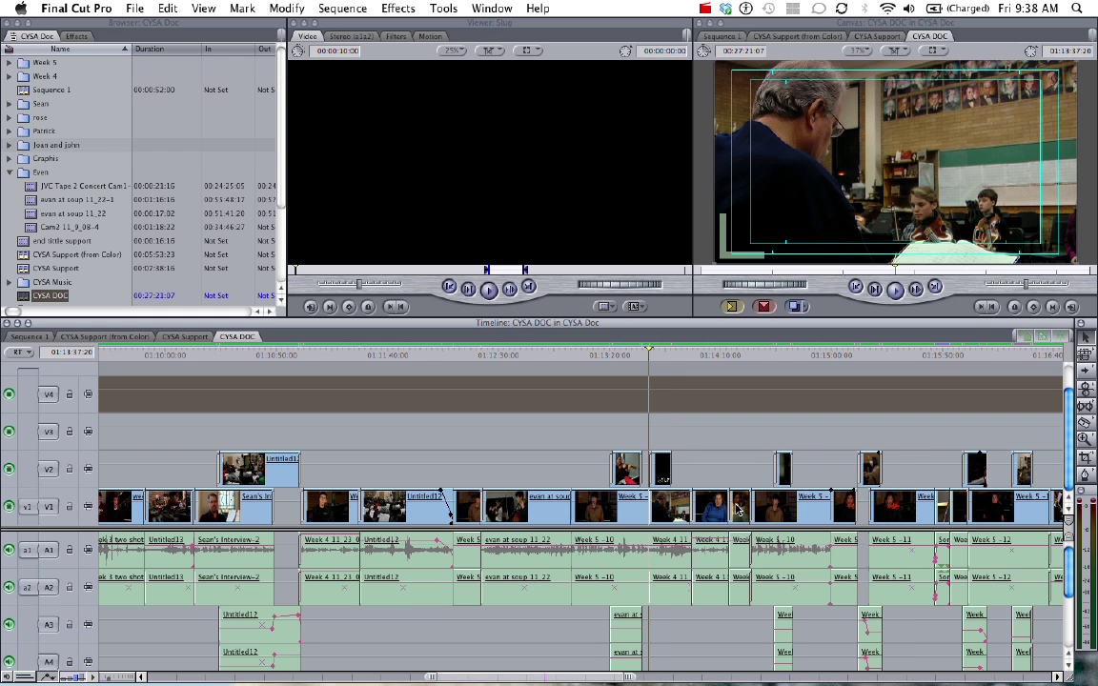
{"action": "key", "text": "super+z"}
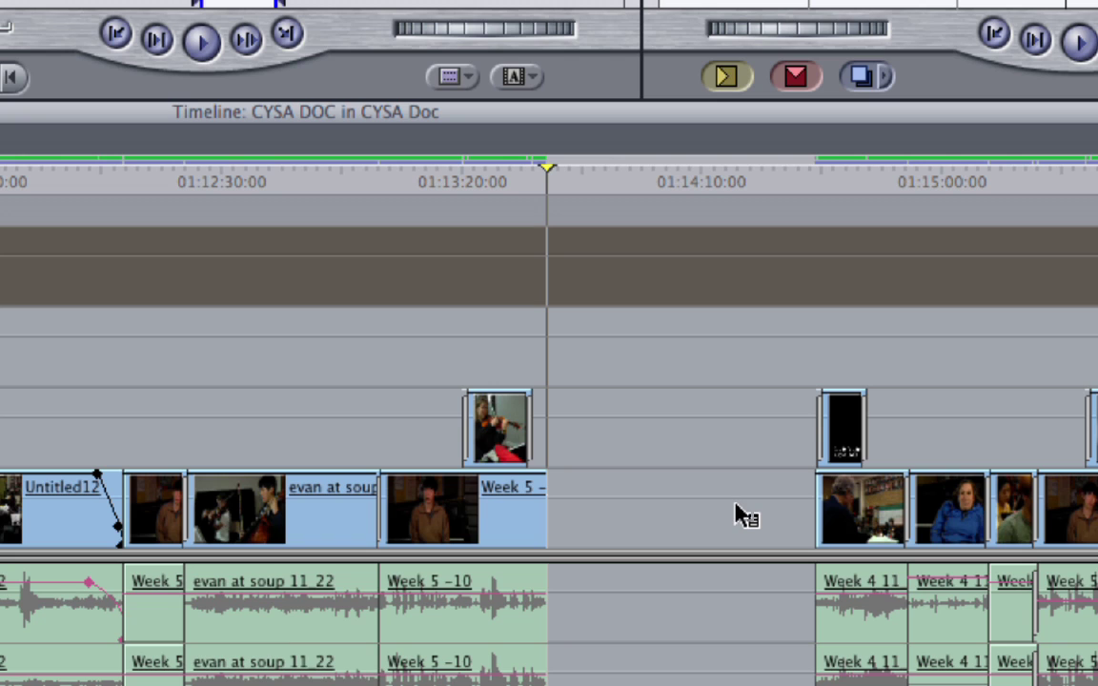
{"action": "right_click", "coordinate": [735, 504]}
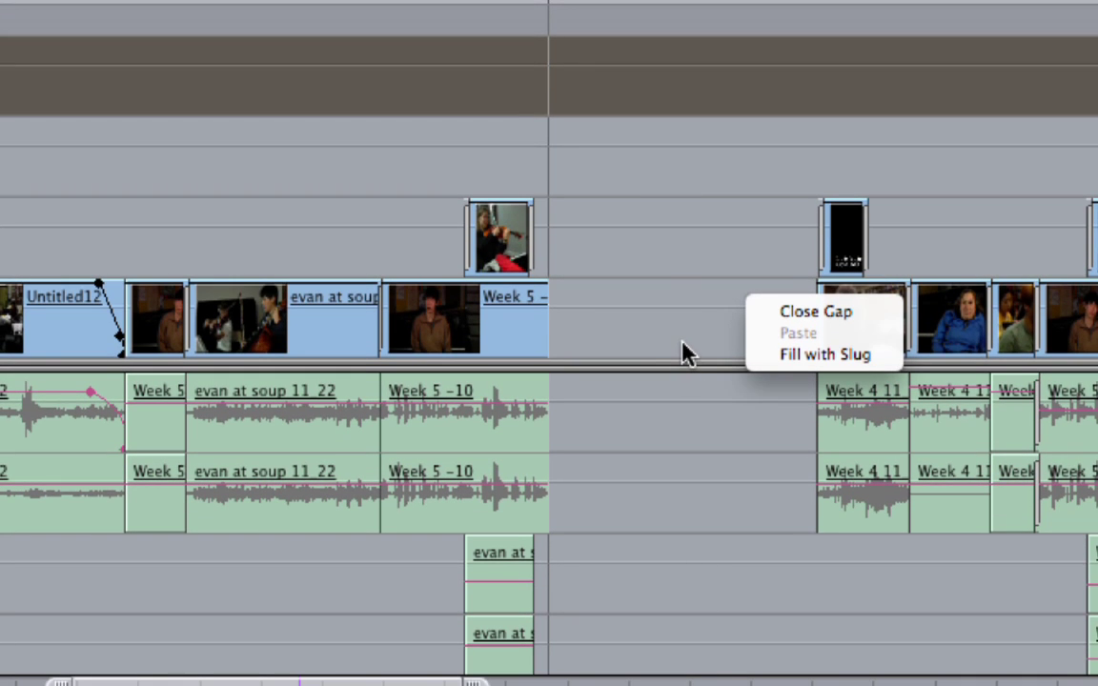
Close the gap so Week 4 11 follows Week 5 -10, then play back the join
{"action": "left_click", "coordinate": [784, 315]}
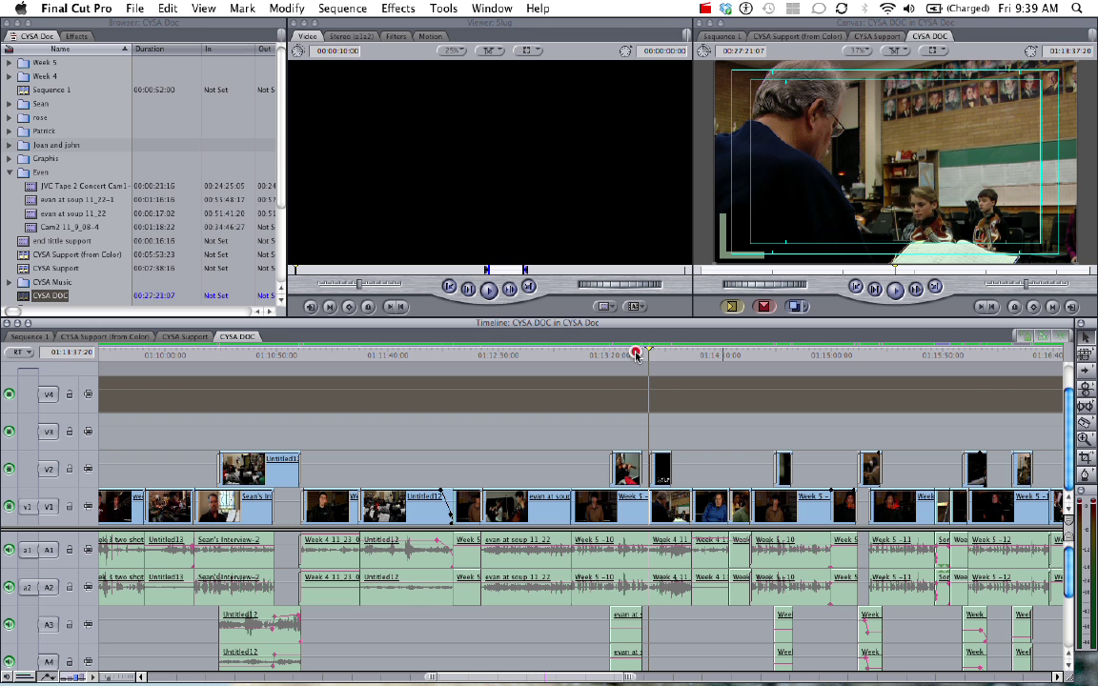
{"action": "left_click", "coordinate": [636, 355]}
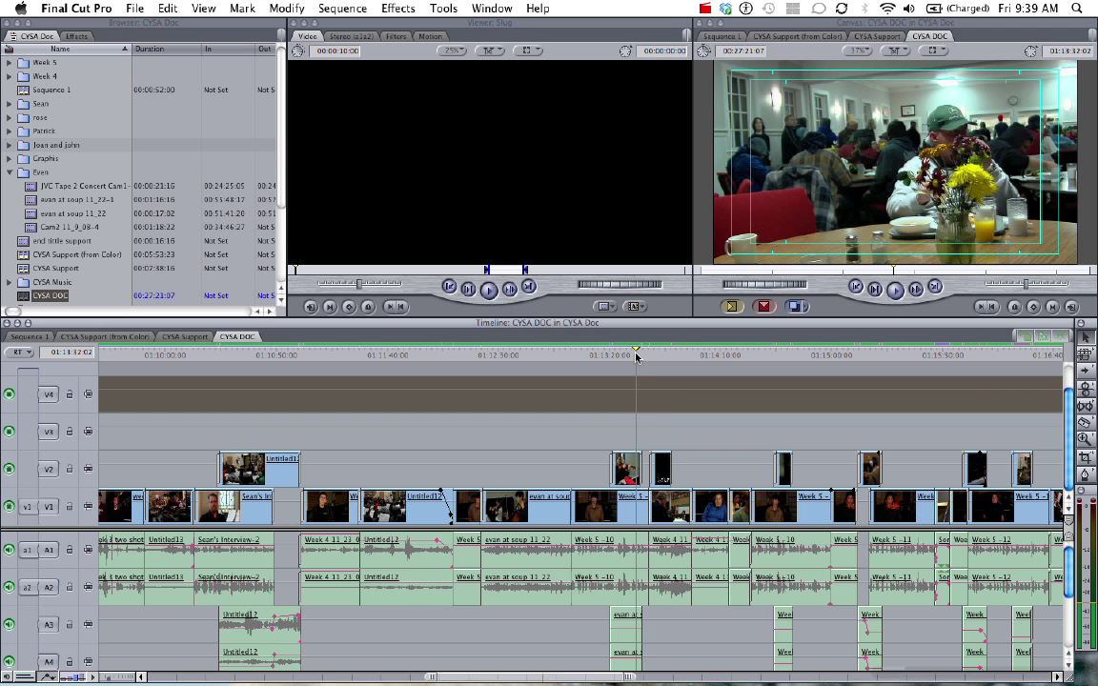
{"action": "key", "text": "space"}
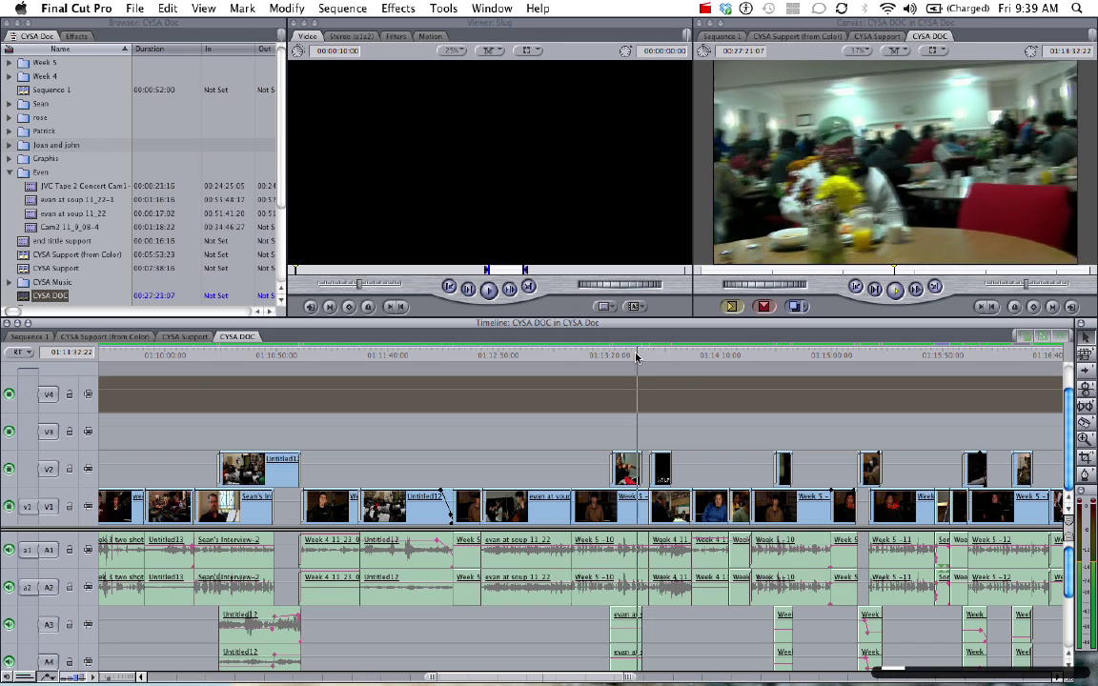
{"action": "key", "text": "XF86AudioRaiseVolume"}
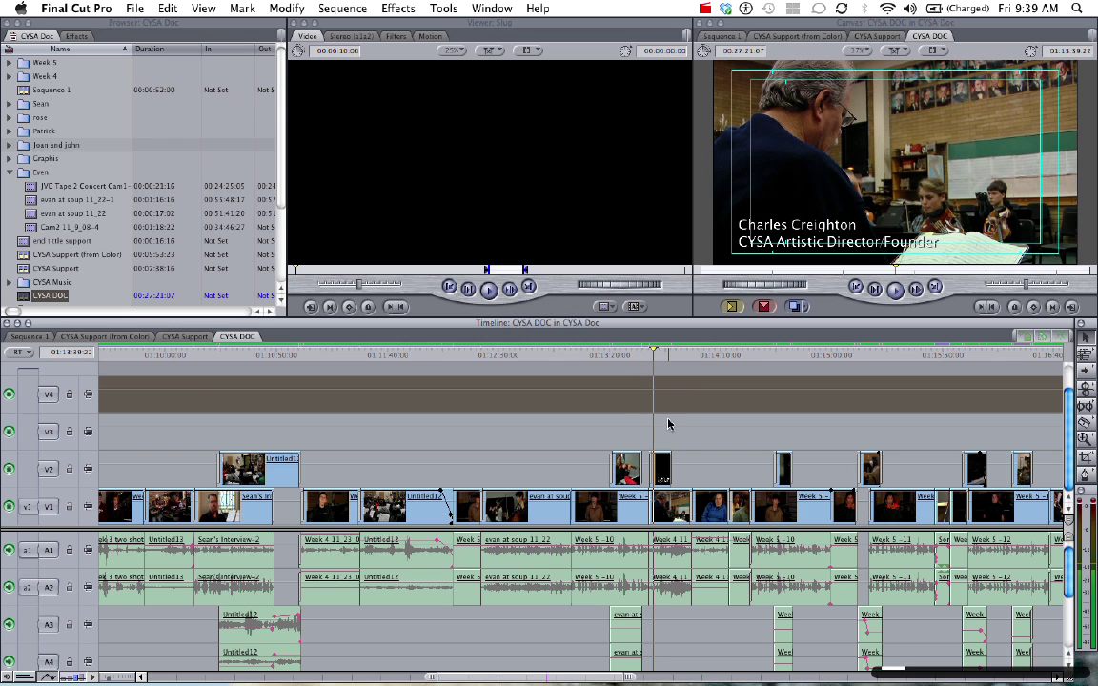
Add a Cross Dissolve at the edit point between Week 5 and Week 4
{"action": "left_click", "coordinate": [650, 507]}
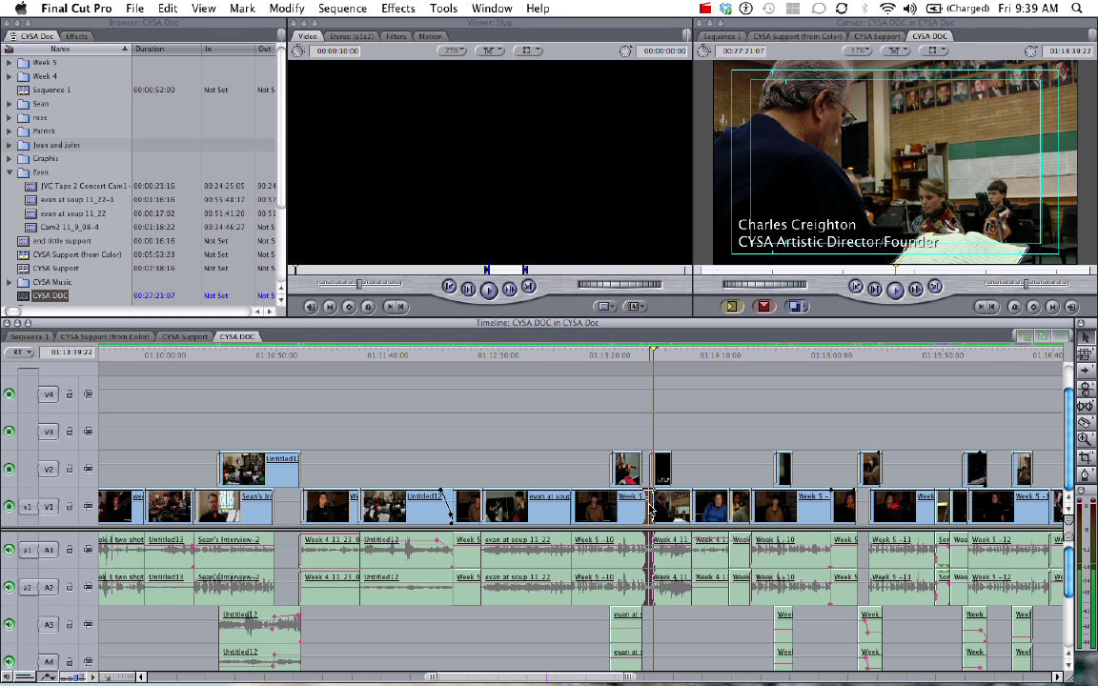
{"action": "left_click", "coordinate": [398, 9]}
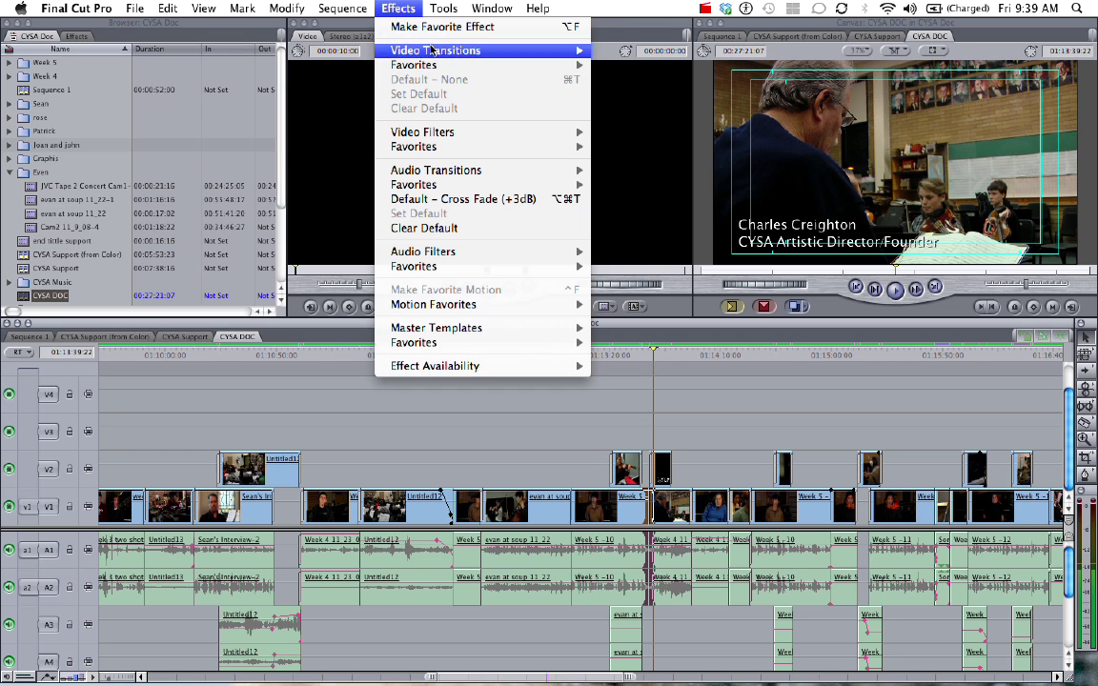
{"action": "mouse_move", "coordinate": [568, 56]}
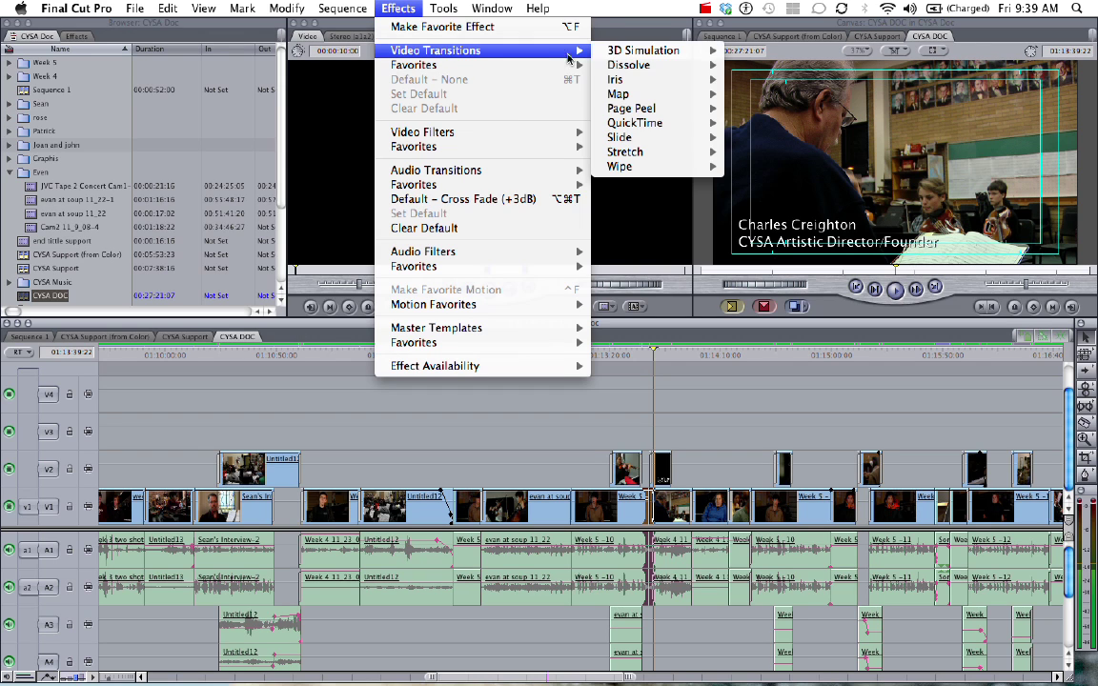
{"action": "mouse_move", "coordinate": [625, 65]}
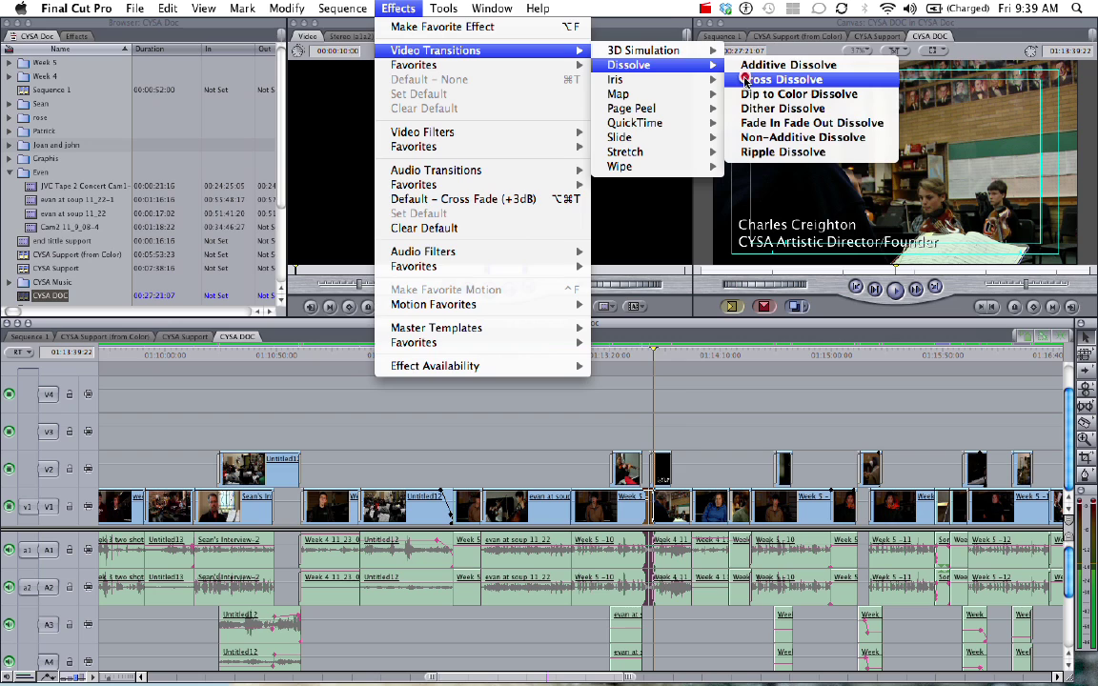
{"action": "left_click", "coordinate": [746, 81]}
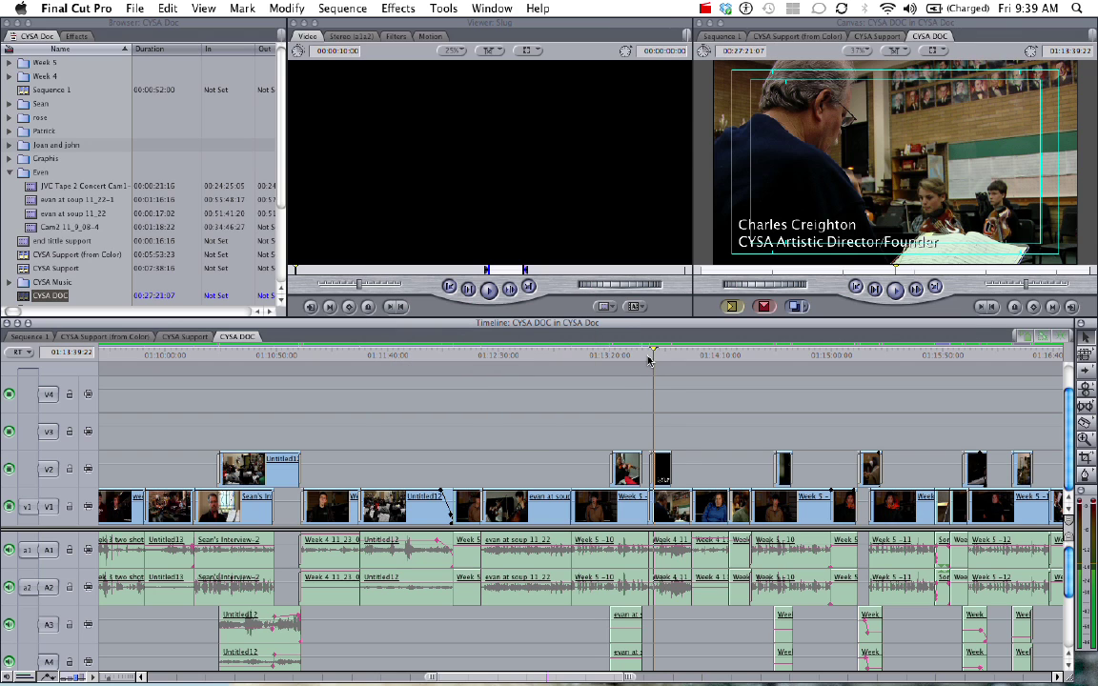
Play the transition past the Artistic Director/Founder lower-third, stopping at 01:13:40:14
{"action": "left_click", "coordinate": [645, 355]}
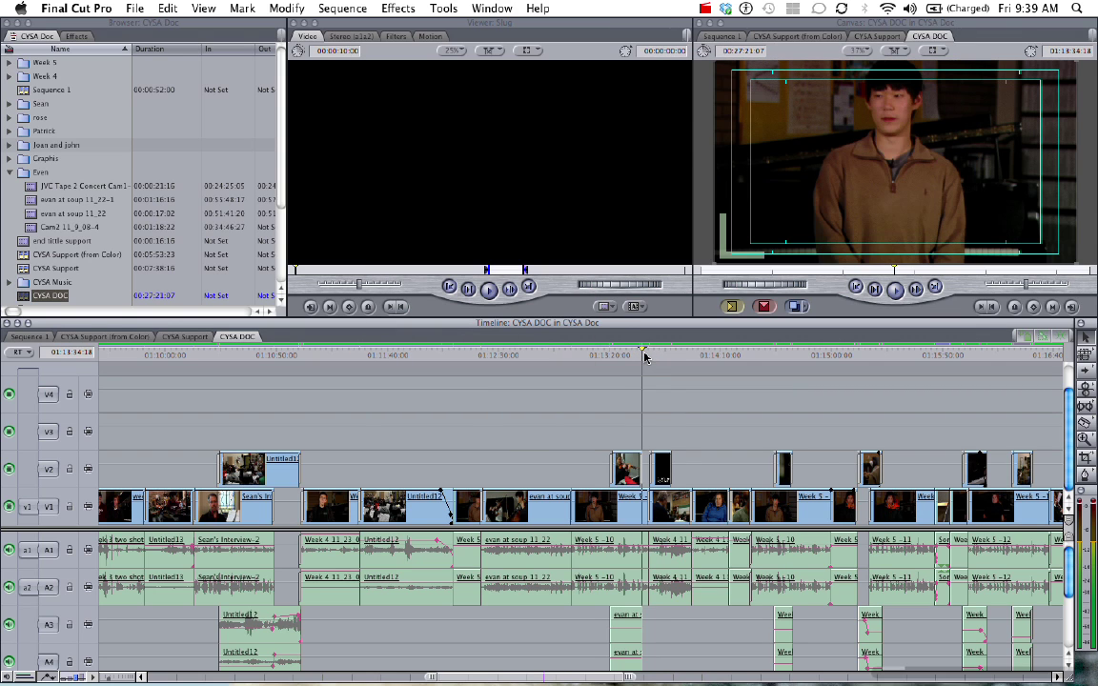
{"action": "key", "text": "space"}
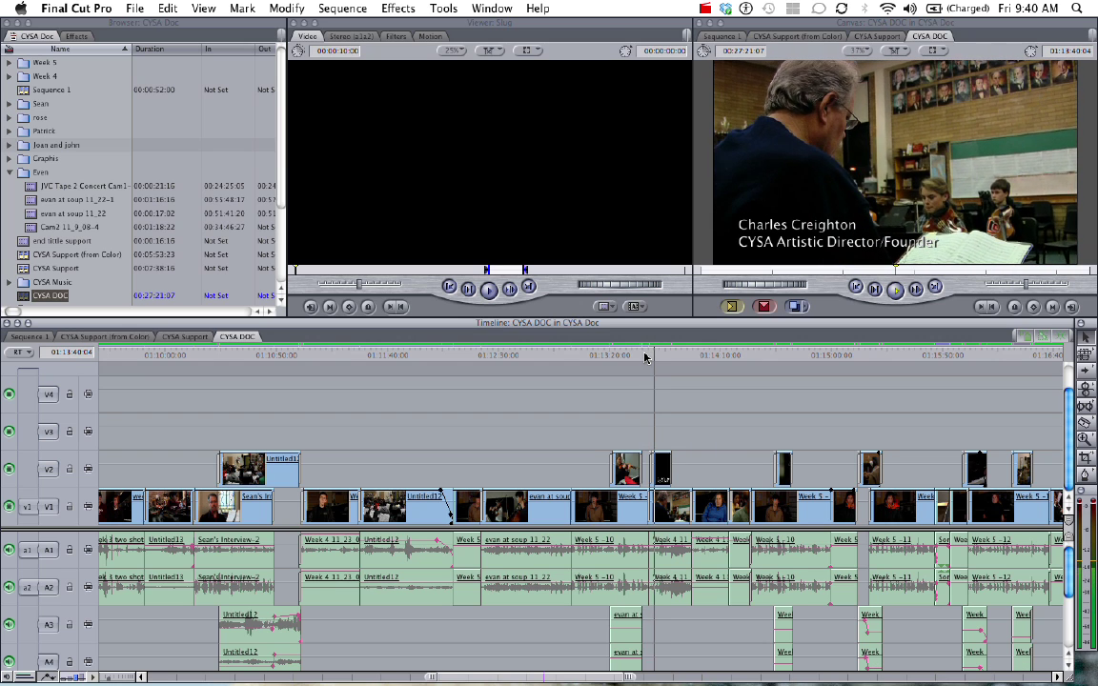
{"action": "key", "text": "space"}
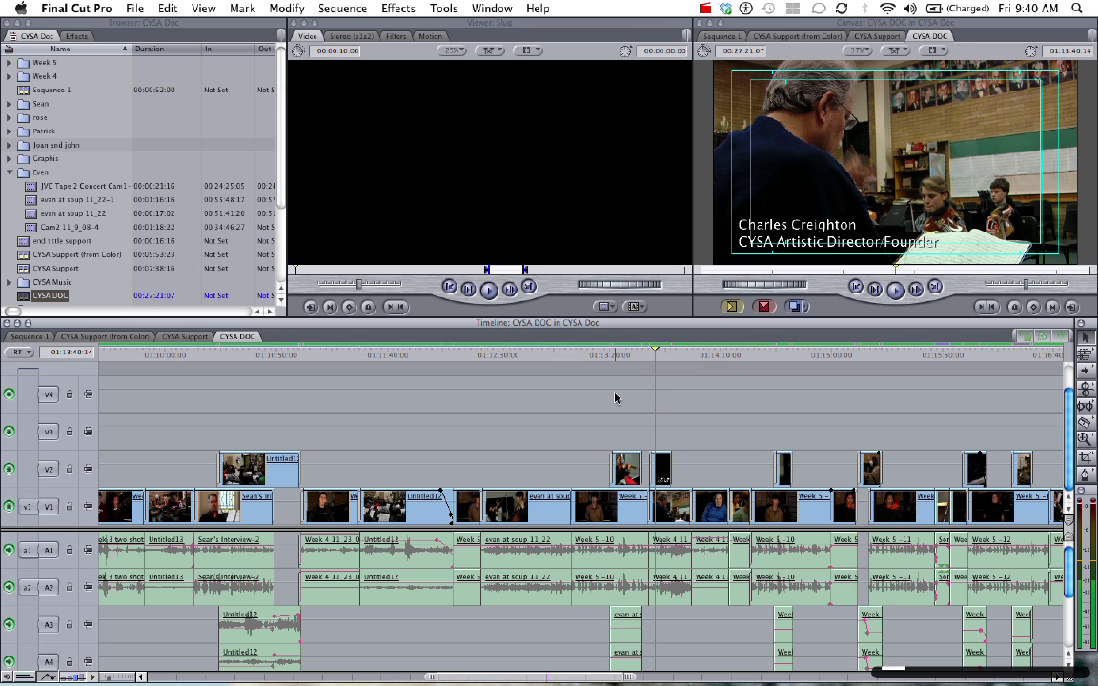
{"action": "scroll", "coordinate": [614, 399], "scroll_direction": "left", "scroll_amount": 15}
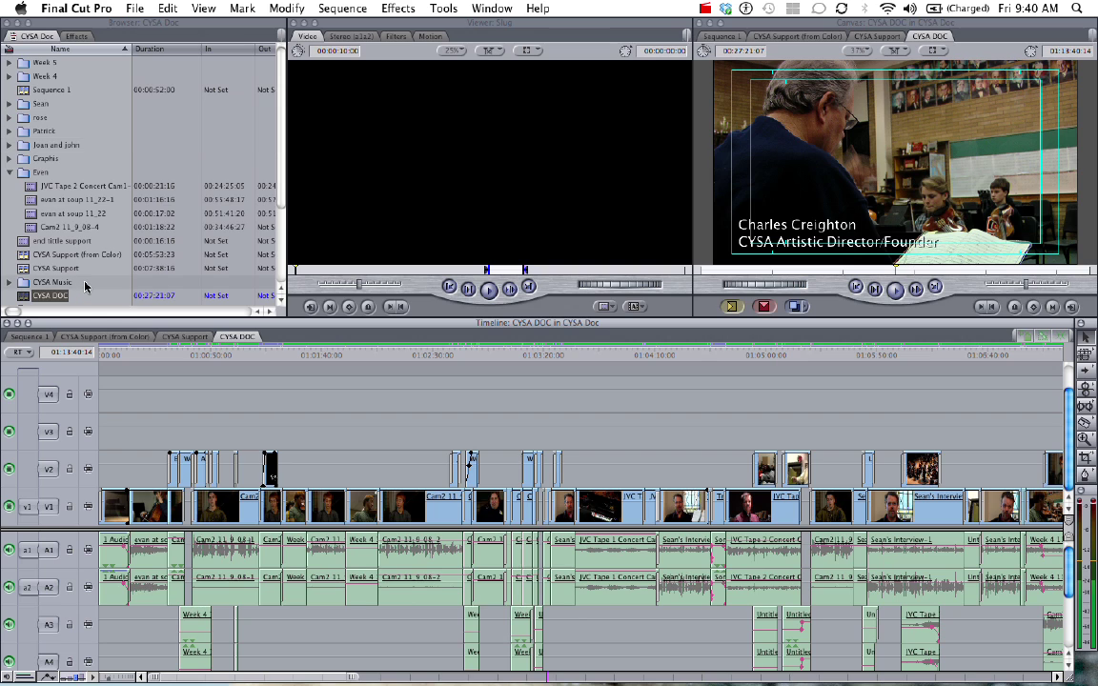
Create a new sequence via File > New > Sequence, keep the name Sequence 6, and open it
{"action": "scroll", "coordinate": [85, 286], "scroll_direction": "down", "scroll_amount": 3}
{"action": "left_click", "coordinate": [134, 9]}
{"action": "mouse_move", "coordinate": [148, 29]}
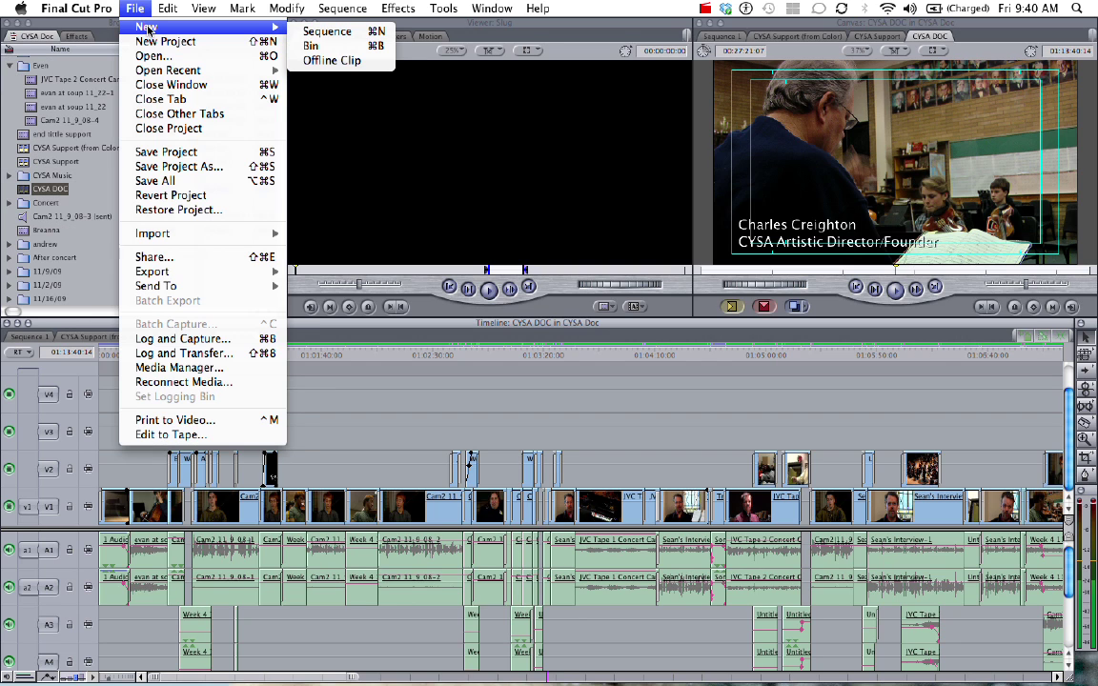
{"action": "left_click", "coordinate": [324, 31]}
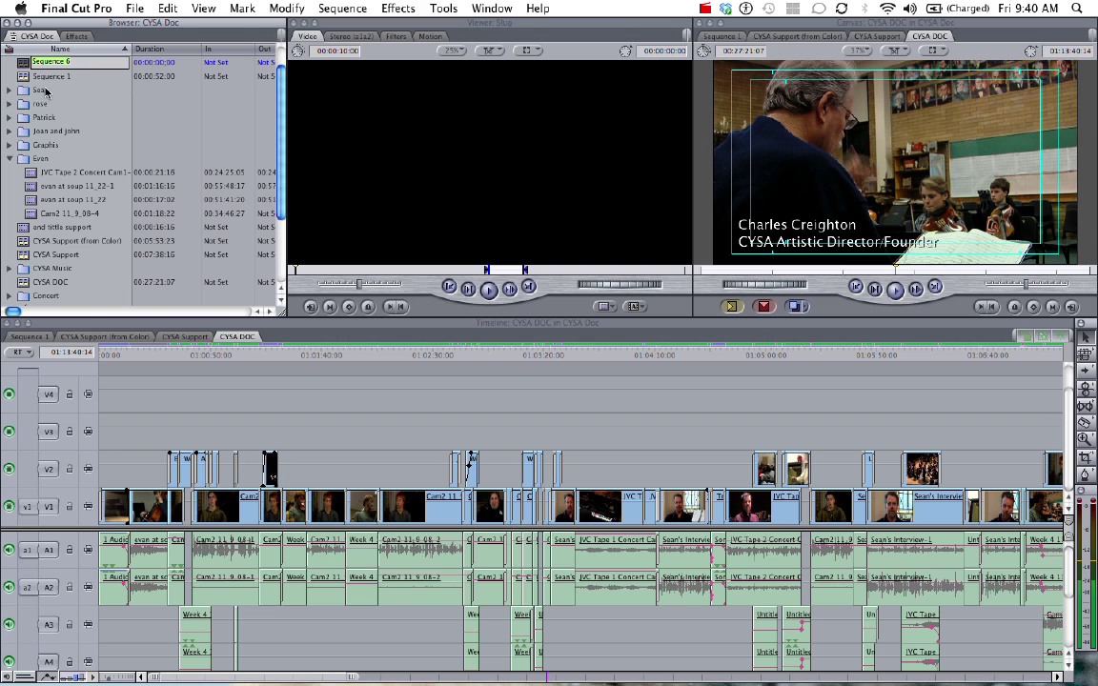
{"action": "key", "text": "Return"}
{"action": "left_click", "coordinate": [20, 62]}
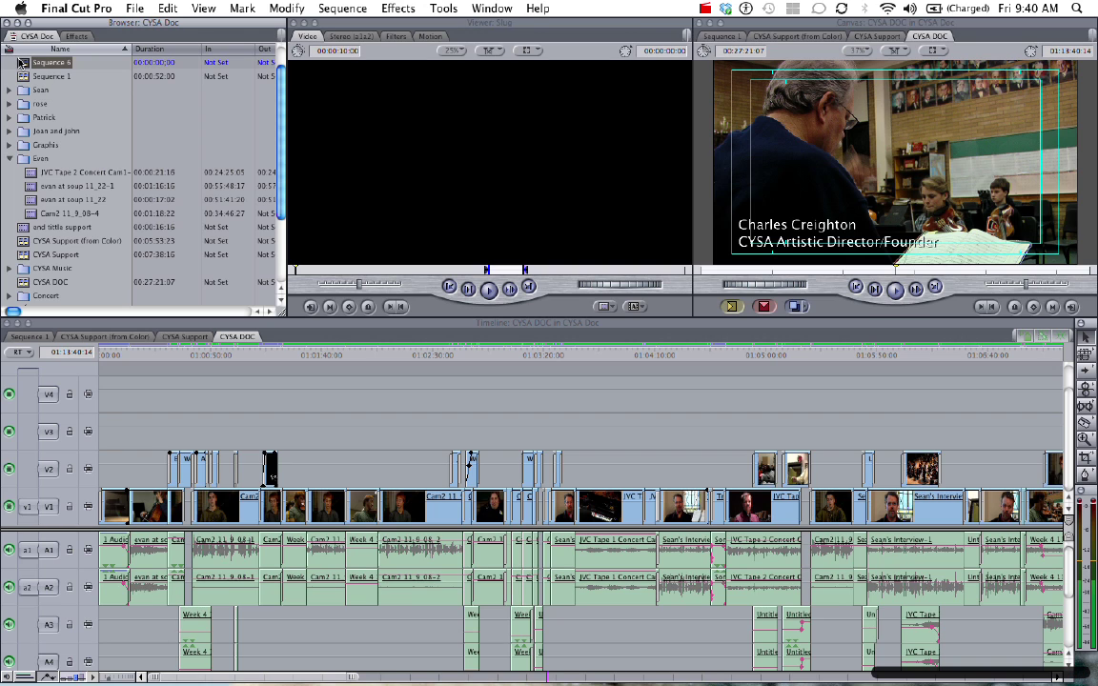
{"action": "double_click", "coordinate": [21, 63]}
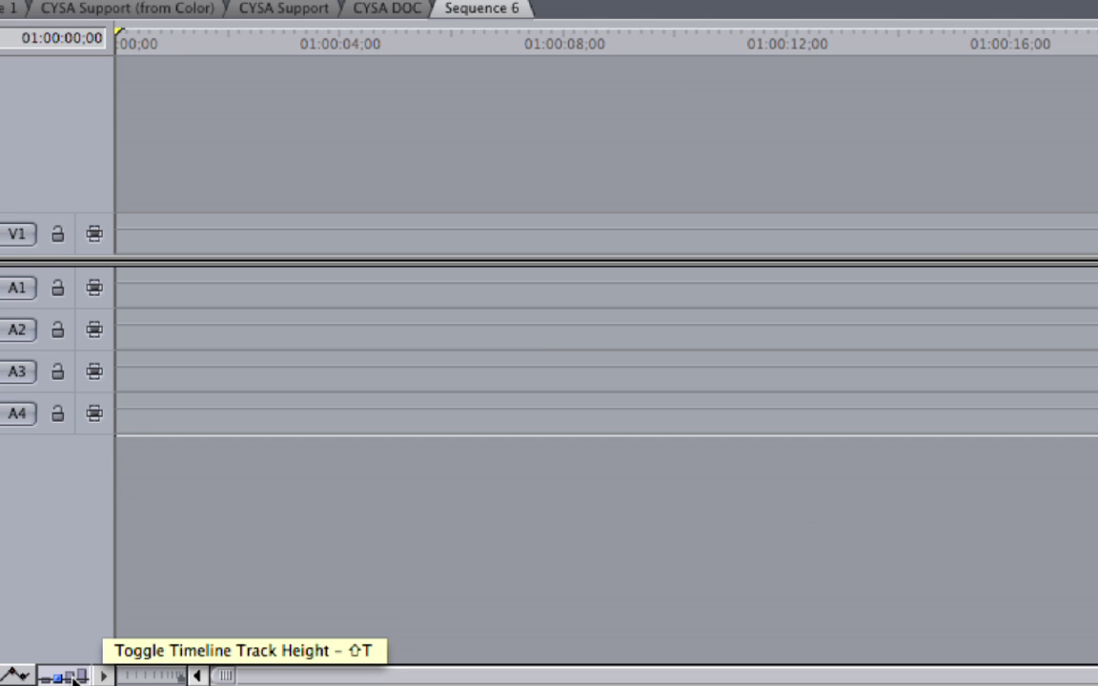
Raise Sequence 6's track height two steps and toggle clip overlays
{"action": "left_click", "coordinate": [76, 678]}
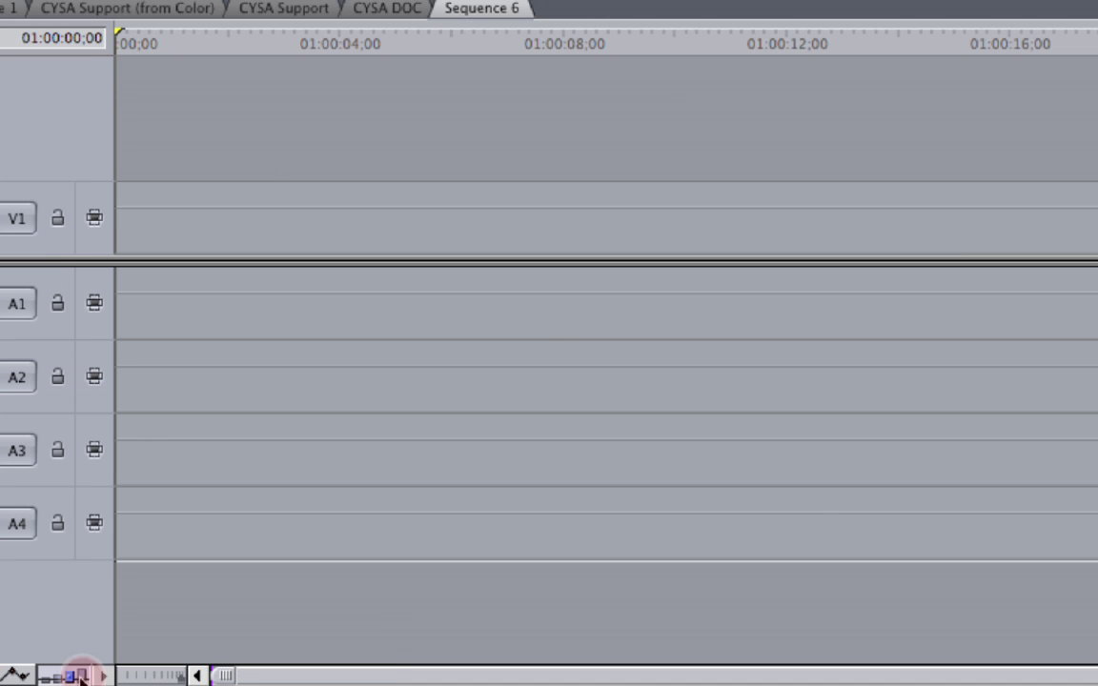
{"action": "left_click", "coordinate": [83, 677]}
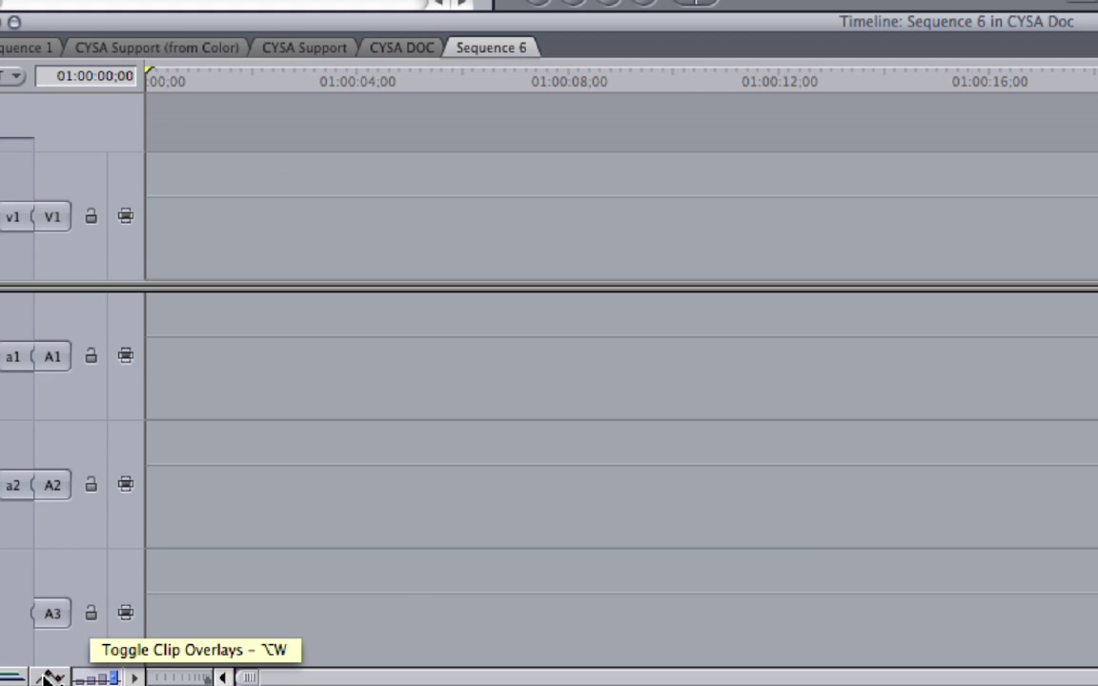
{"action": "left_click", "coordinate": [45, 675]}
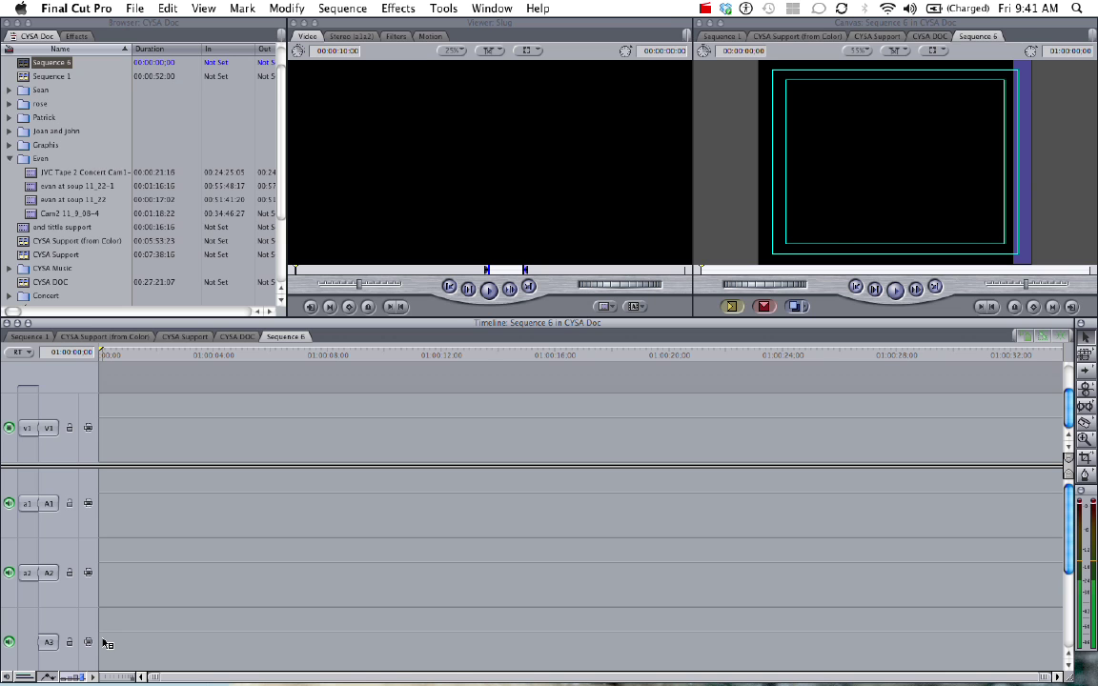
Drag JVC Tape 2 Concert Cam1-6 into Sequence 6, match settings, and return the playhead to start
{"action": "left_click", "coordinate": [36, 174]}
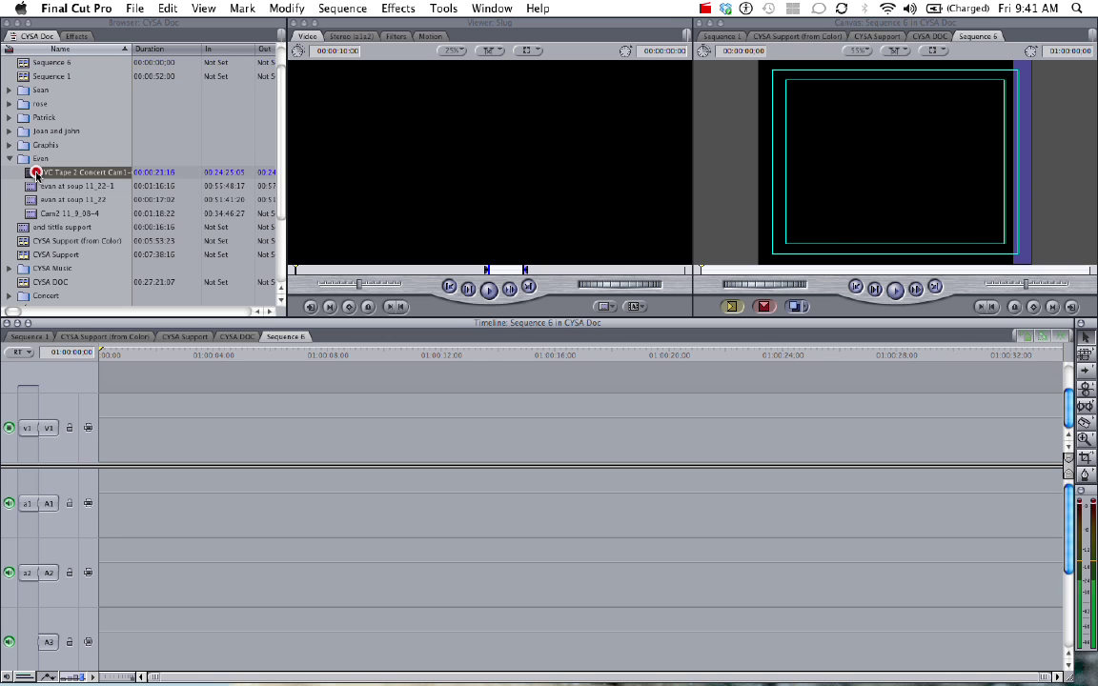
{"action": "left_click_drag", "start_coordinate": [37, 173], "coordinate": [106, 438]}
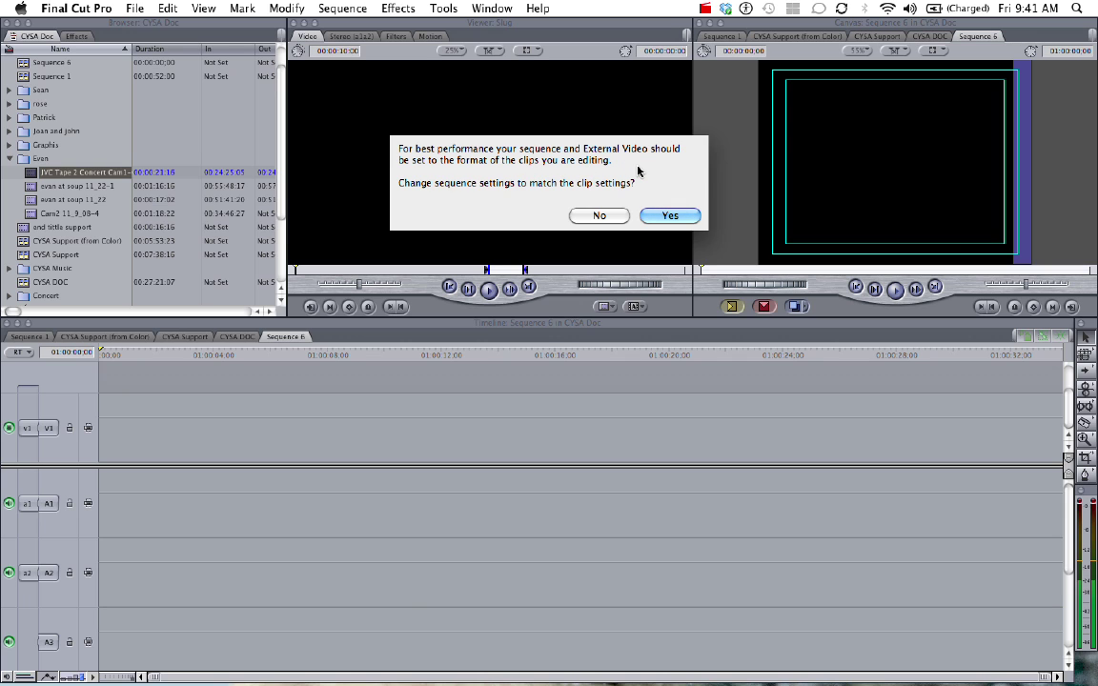
{"action": "left_click", "coordinate": [667, 217]}
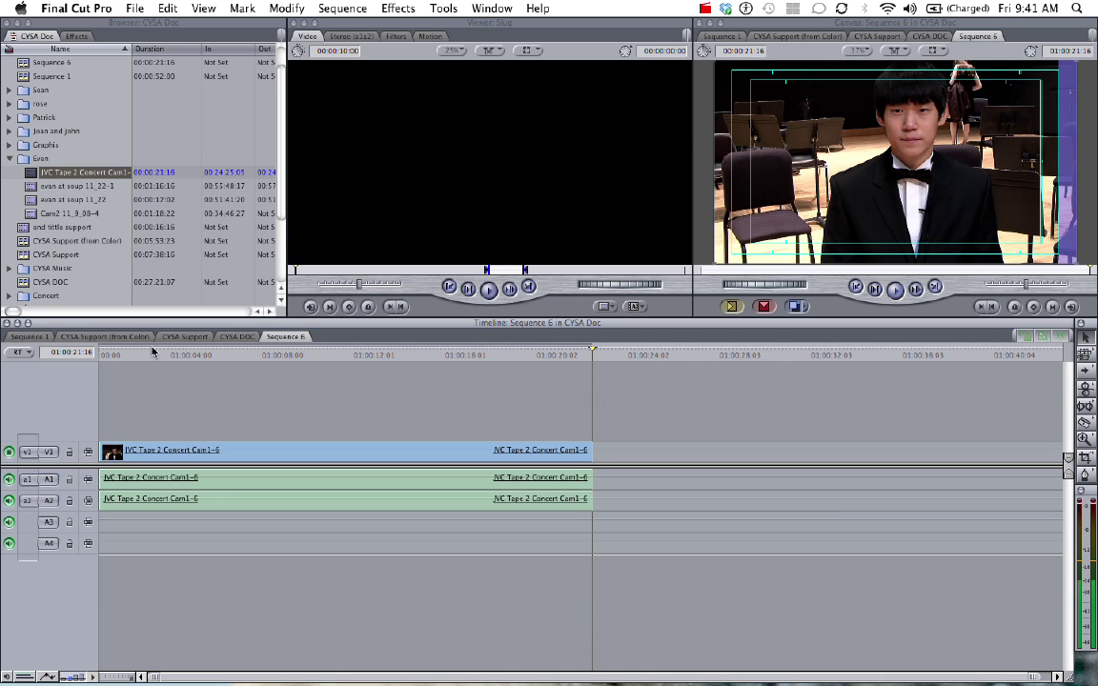
{"action": "mouse_move", "coordinate": [153, 351]}
{"action": "left_mouse_down"}
{"action": "mouse_move", "coordinate": [88, 353]}
{"action": "mouse_move", "coordinate": [102, 359]}
{"action": "left_mouse_up"}
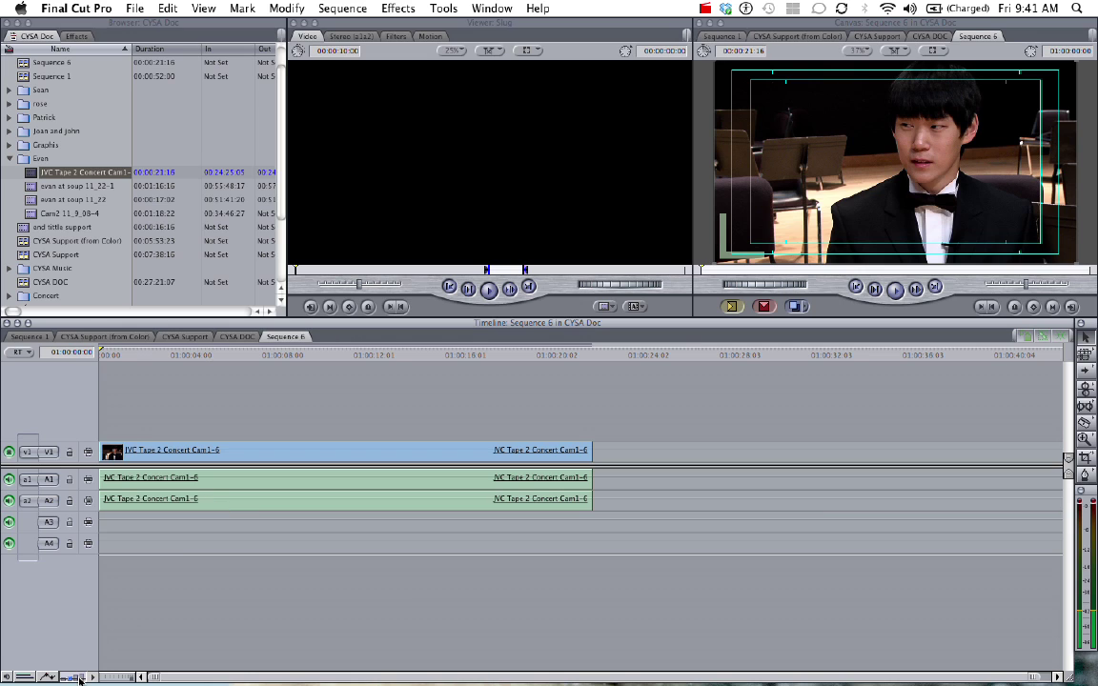
Set the tracks to the largest height and turn on clip overlays for the interview clip
{"action": "left_click", "coordinate": [81, 679]}
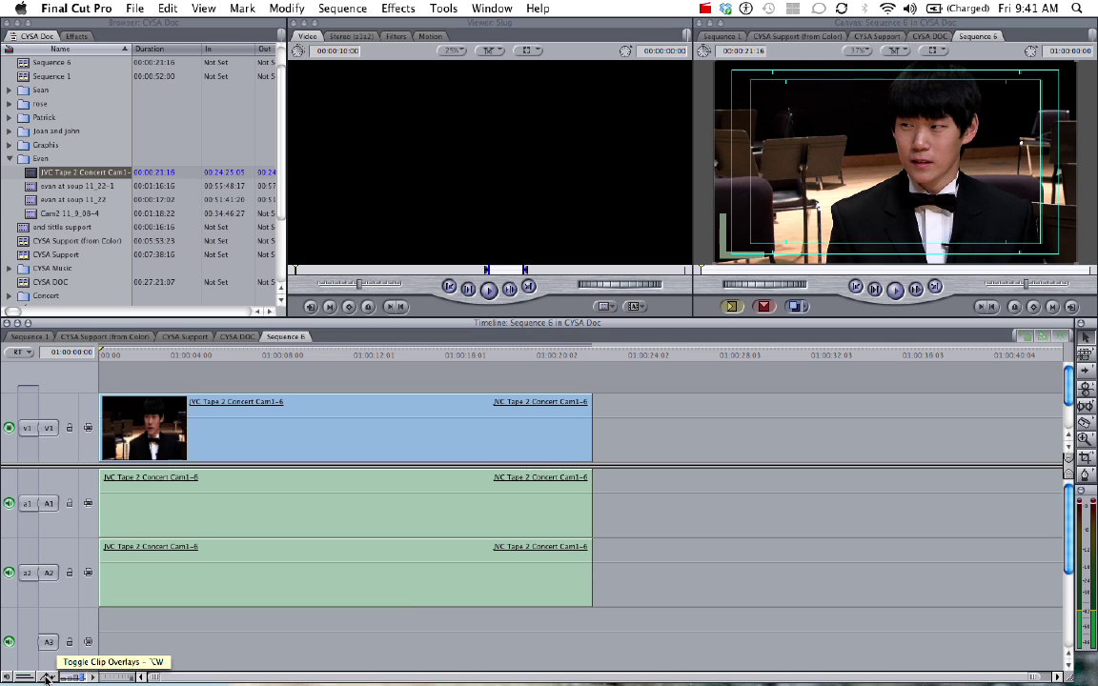
{"action": "left_click", "coordinate": [45, 677]}
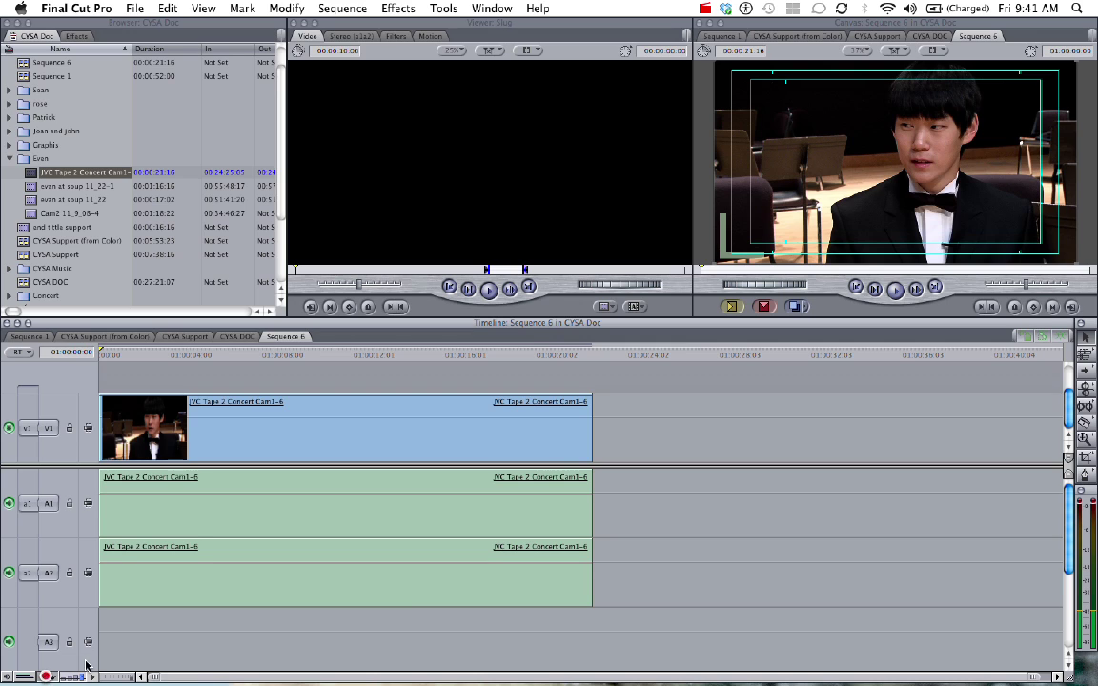
{"action": "scroll", "coordinate": [332, 567], "scroll_direction": "right", "scroll_amount": 5}
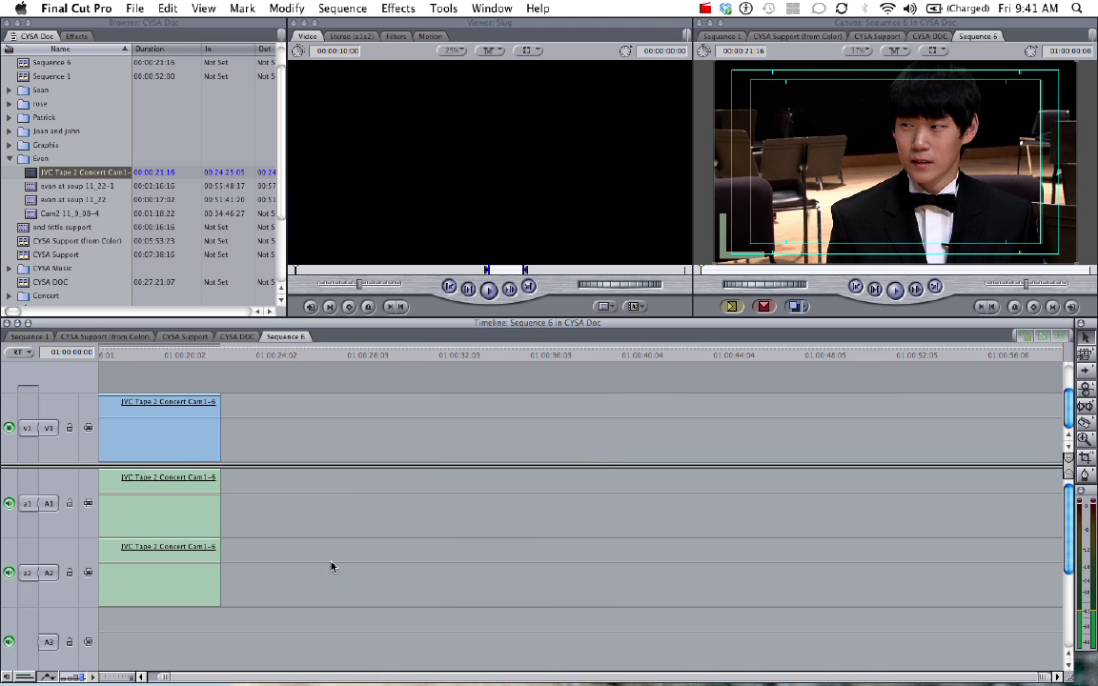
{"action": "scroll", "coordinate": [196, 573], "scroll_direction": "left", "scroll_amount": 5}
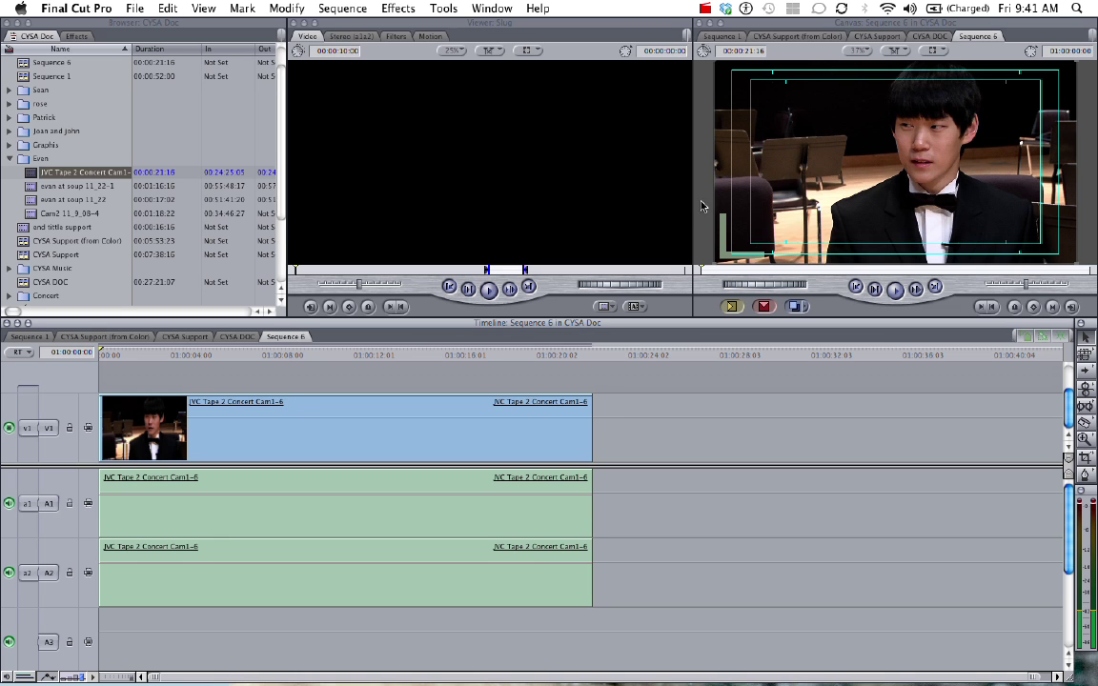
Widen the canvas, keep video opacity at full, and drag the A1 level line toward -6 dB
{"action": "left_click_drag", "start_coordinate": [589, 214], "coordinate": [490, 214]}
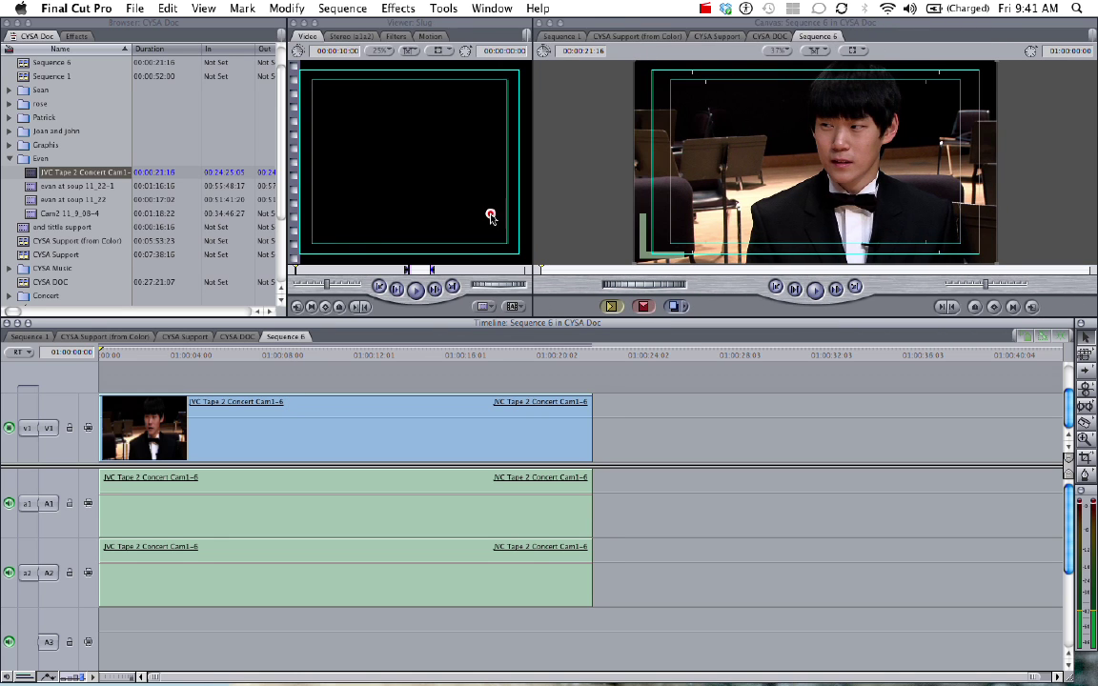
{"action": "left_click_drag", "start_coordinate": [328, 399], "coordinate": [331, 437]}
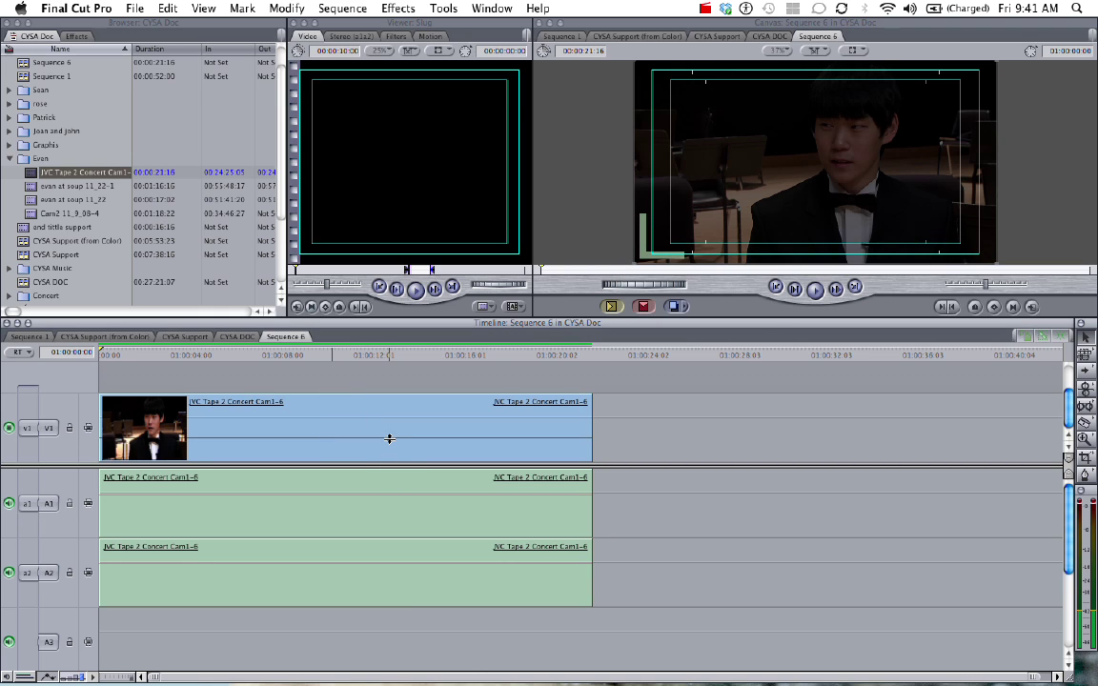
{"action": "left_click_drag", "start_coordinate": [385, 437], "coordinate": [366, 365]}
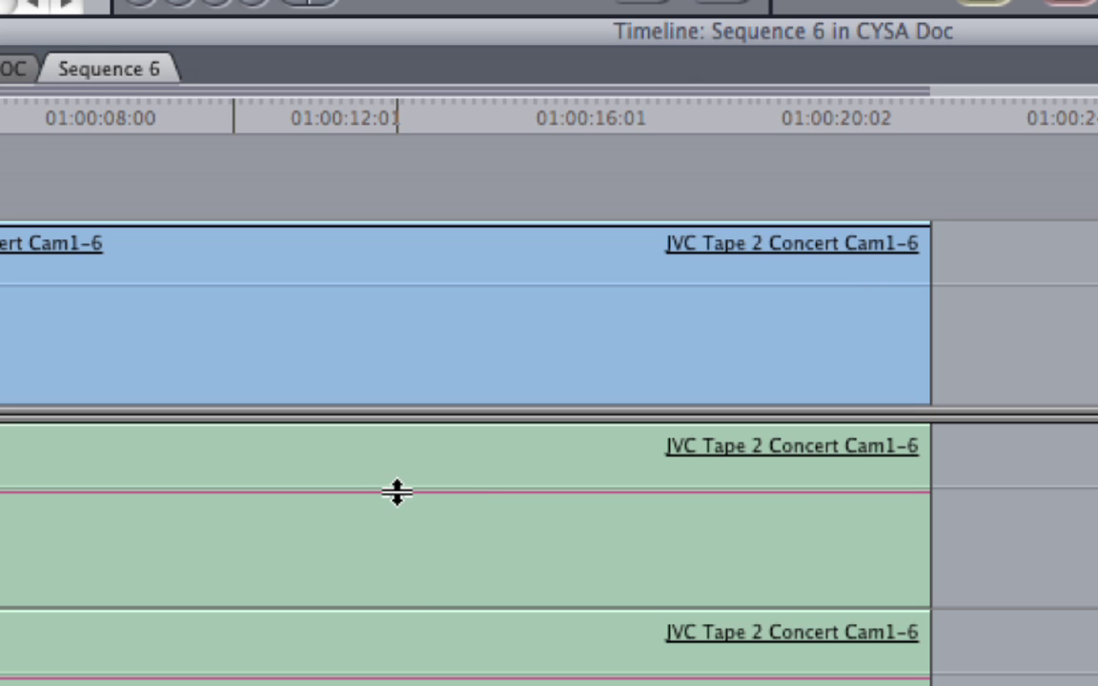
{"action": "mouse_move", "coordinate": [397, 492]}
{"action": "left_mouse_down"}
{"action": "mouse_move", "coordinate": [401, 519]}
{"action": "mouse_move", "coordinate": [402, 486]}
{"action": "left_mouse_up"}
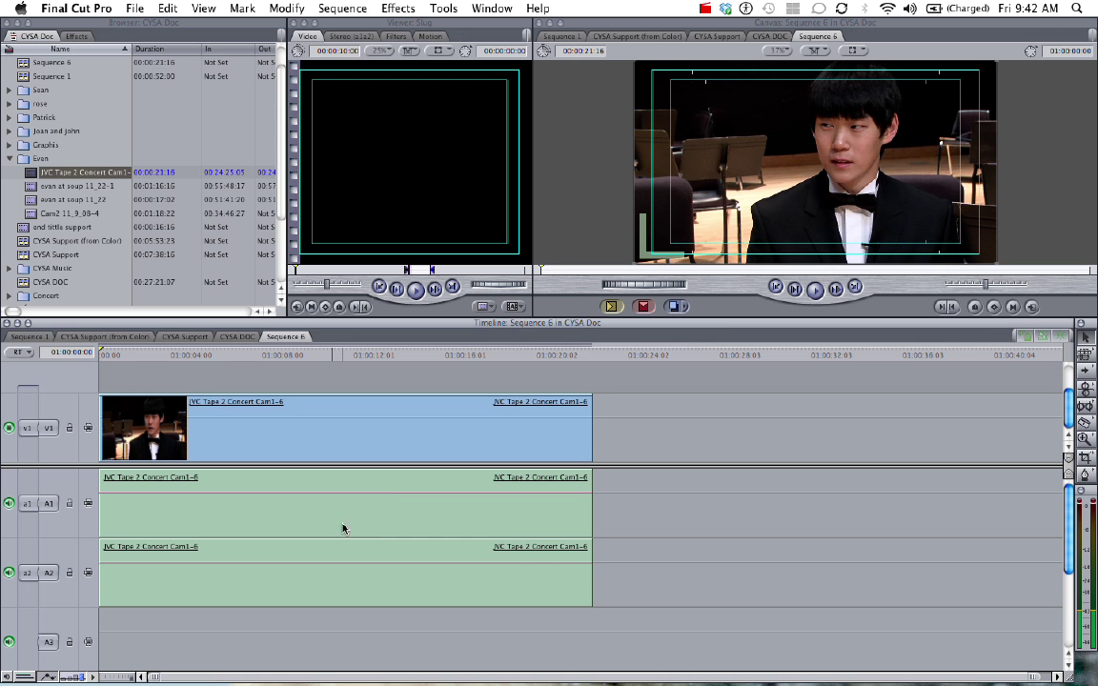
Turn on Show Audio Waveforms from the Timeline Layout popup for the interview clip's A1 and A2
{"action": "left_click", "coordinate": [44, 677]}
{"action": "left_click", "coordinate": [92, 676]}
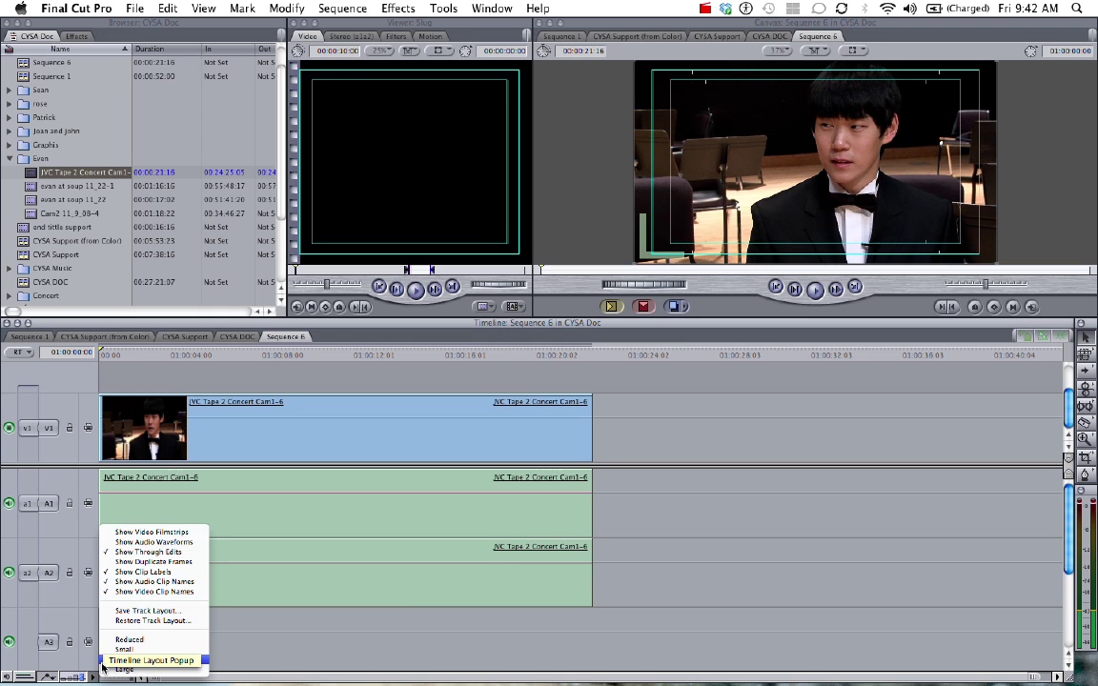
{"action": "left_click", "coordinate": [102, 662]}
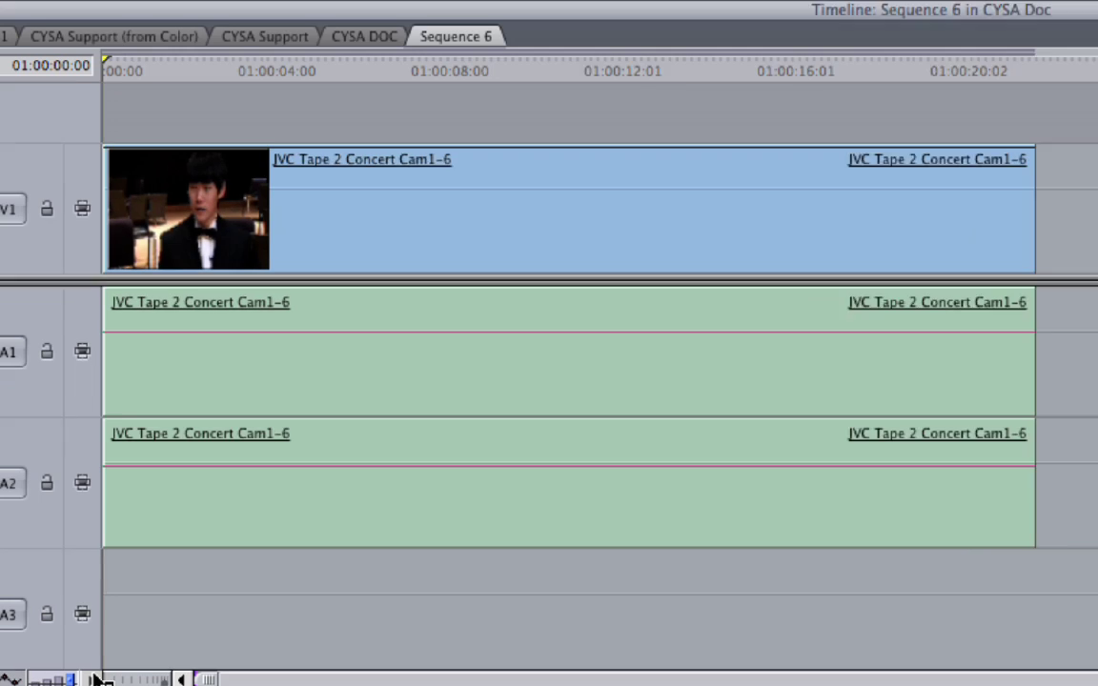
{"action": "left_click", "coordinate": [95, 679]}
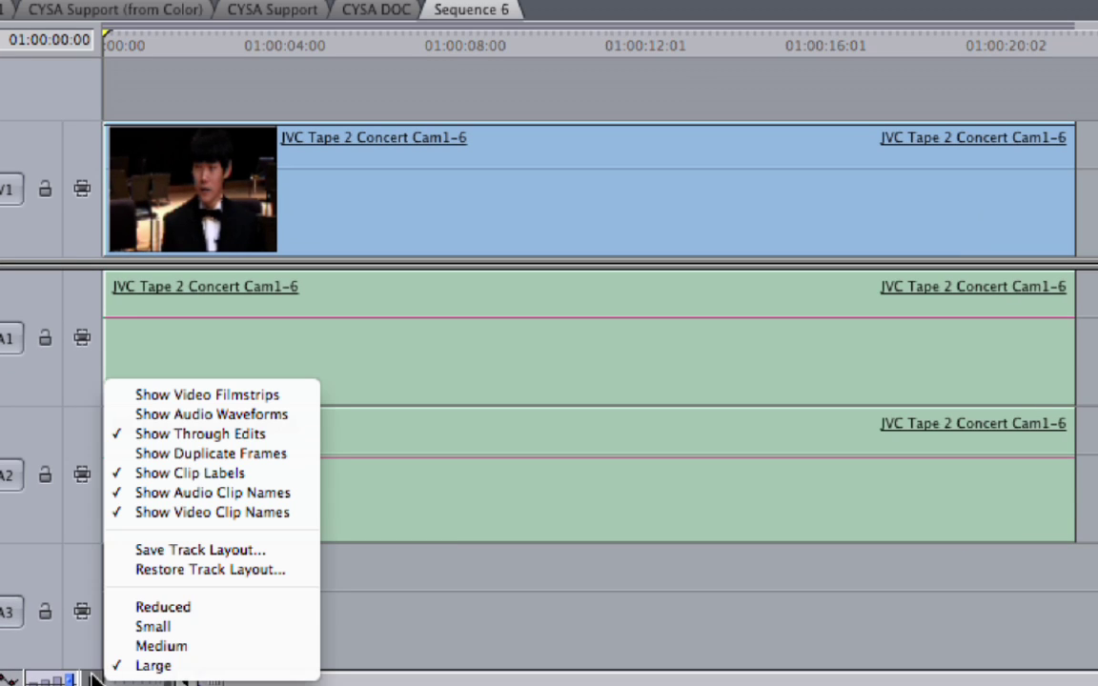
{"action": "left_click", "coordinate": [248, 416]}
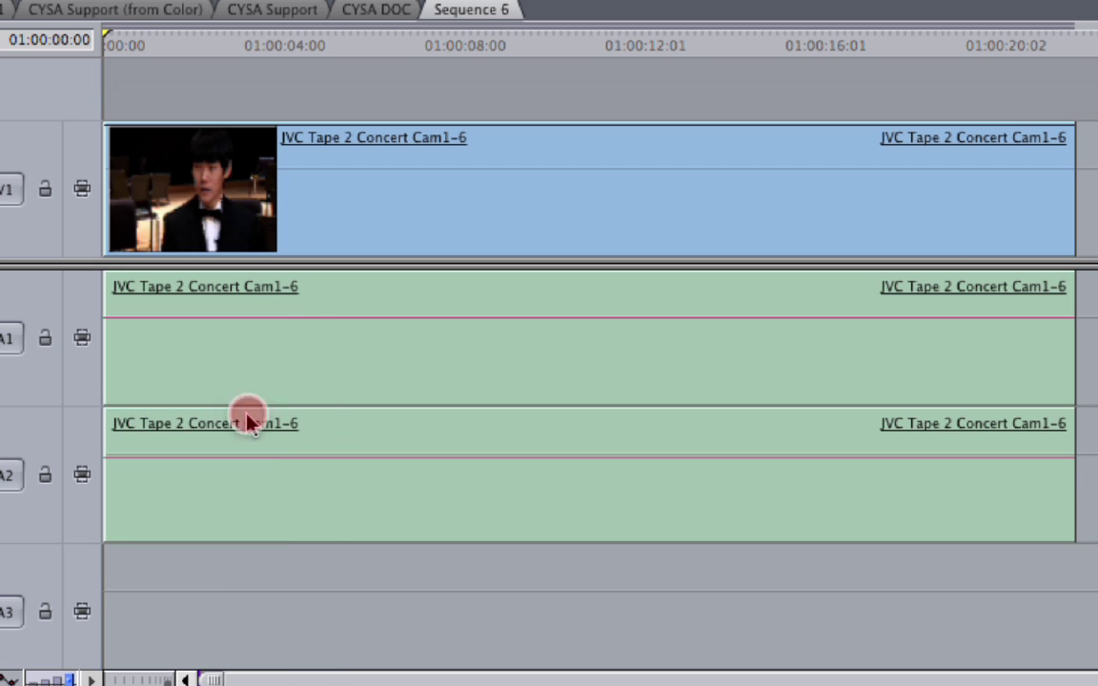